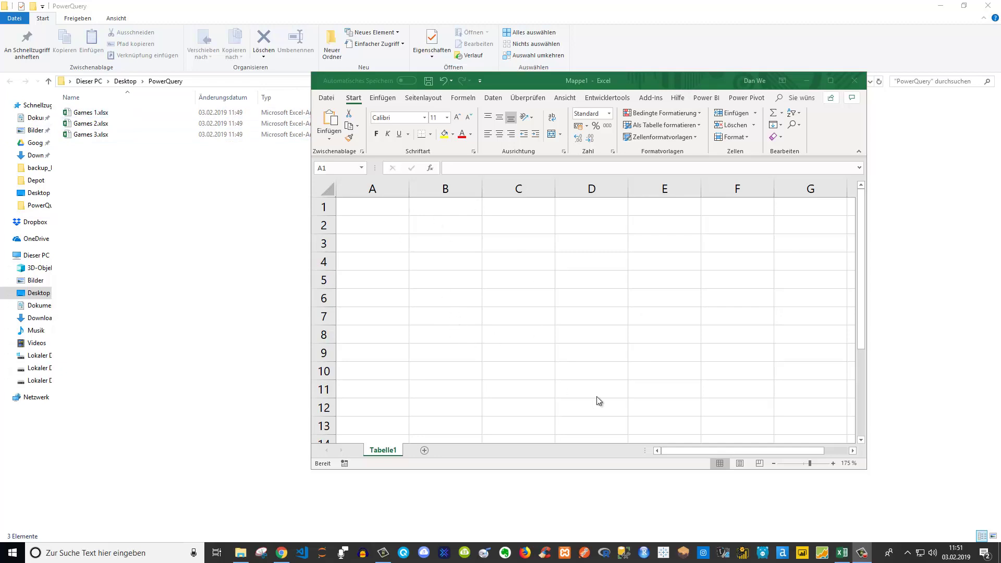
# Open Games 1, 2 and 3.xlsx together and zoom in on the first game table.
pyautogui.click(127, 145)
pyautogui.click(106, 116)
pyautogui.click(105, 116)
pyautogui.keyDown('ctrl'); pyautogui.click(101, 134); pyautogui.keyUp('ctrl')
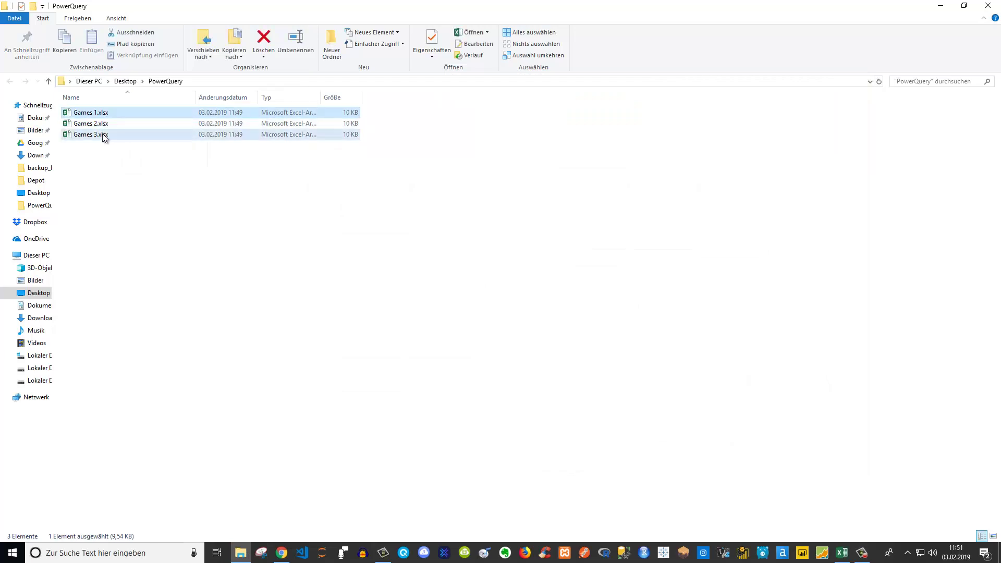
pyautogui.keyDown('ctrl'); pyautogui.click(103, 126); pyautogui.keyUp('ctrl')
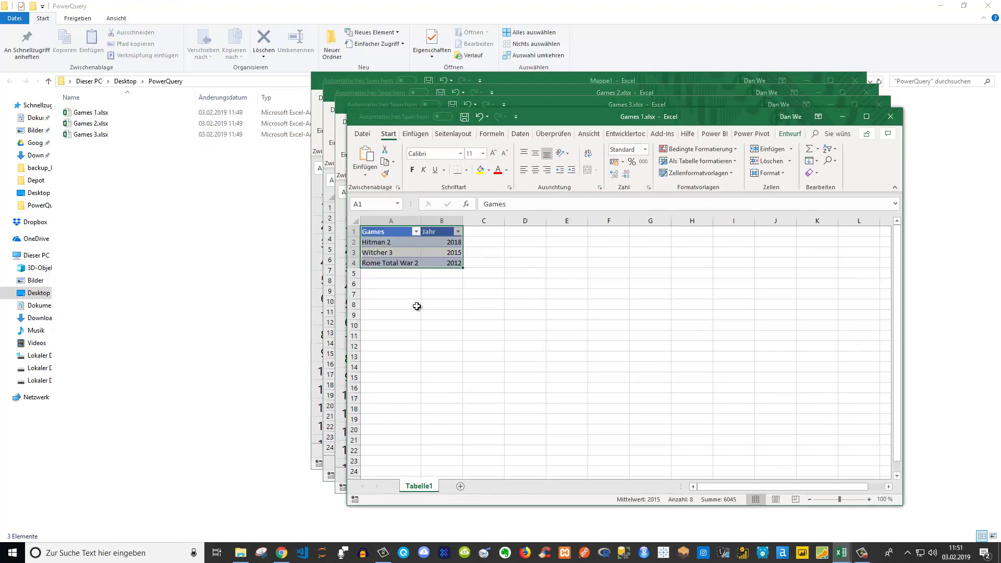
pyautogui.scroll(1, 423, 284)
pyautogui.scroll(1, 458, 291)
# Close Games 1.xlsx and Games 3.xlsx after reviewing their tables, keeping Games 2.xlsx open.
pyautogui.click(430, 321)
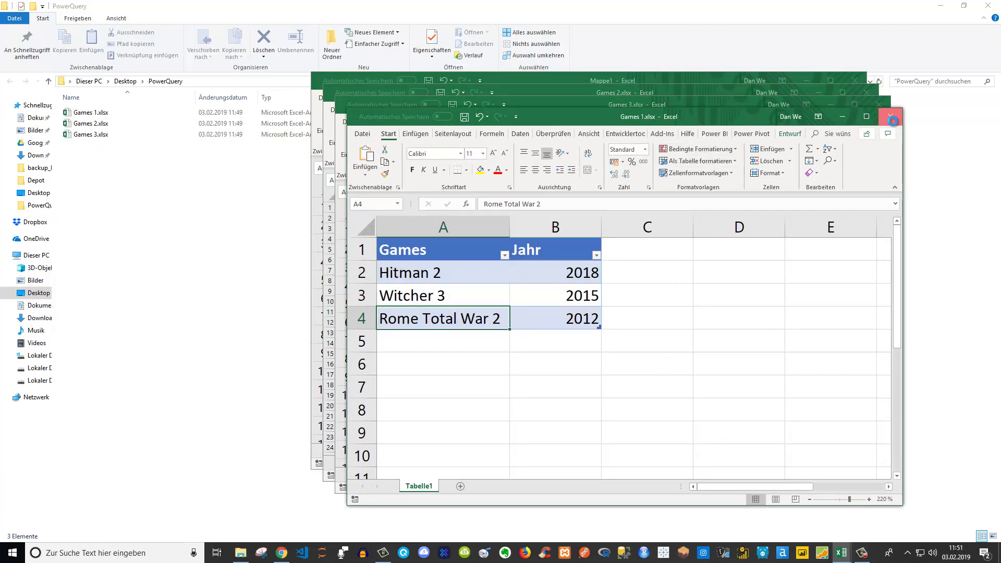
pyautogui.click(892, 118)
pyautogui.click(423, 249)
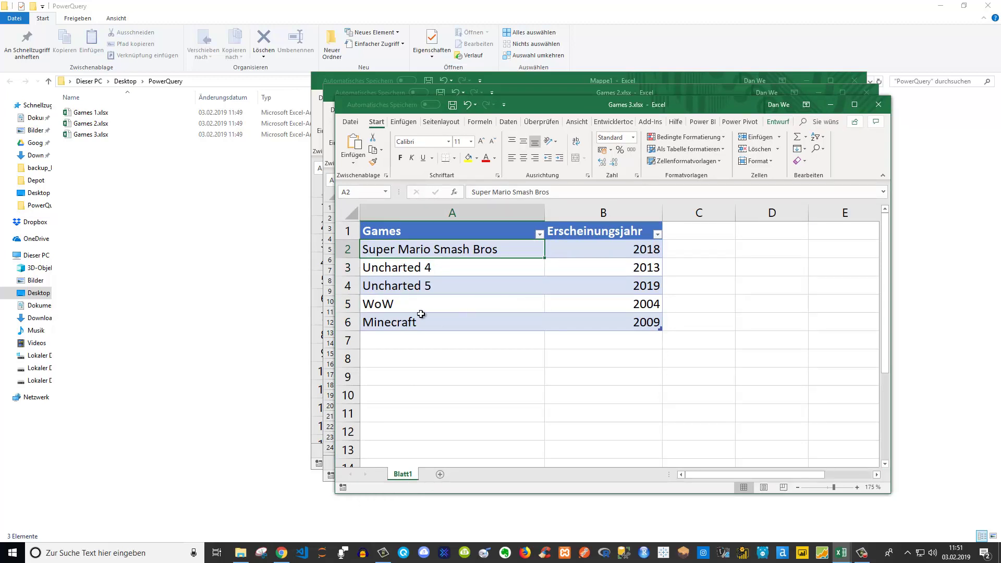
pyautogui.click(878, 106)
pyautogui.keyDown('ctrl'); pyautogui.scroll(2, 407, 270); pyautogui.keyUp('ctrl')
pyautogui.keyDown('ctrl'); pyautogui.scroll(3, 409, 259); pyautogui.keyUp('ctrl')
pyautogui.keyDown('ctrl'); pyautogui.scroll(2, 426, 242); pyautogui.keyUp('ctrl')
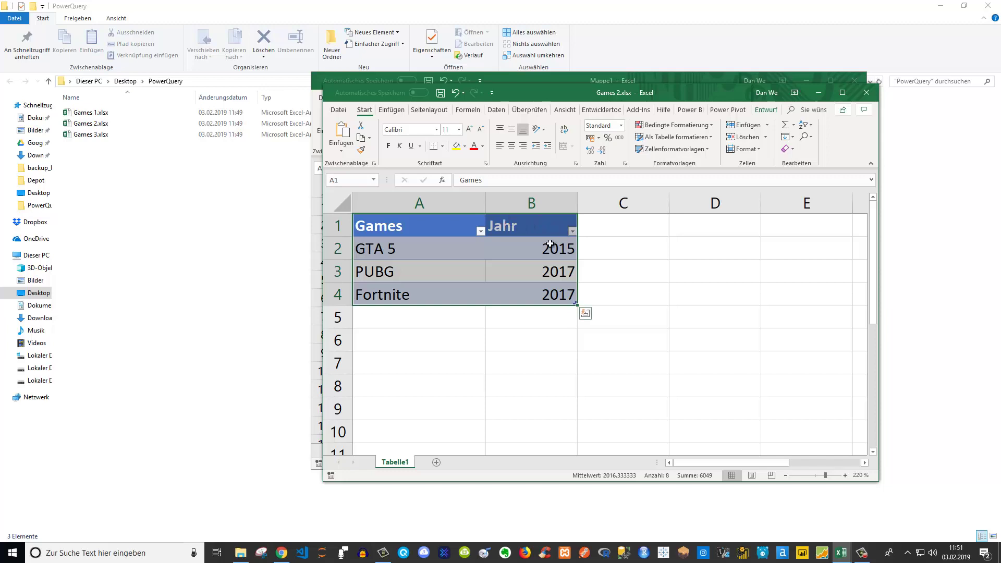
# Check that the A1:B4 table in Games 2 is named Gametbl2, then close Games 2.xlsx.
pyautogui.click(641, 264)
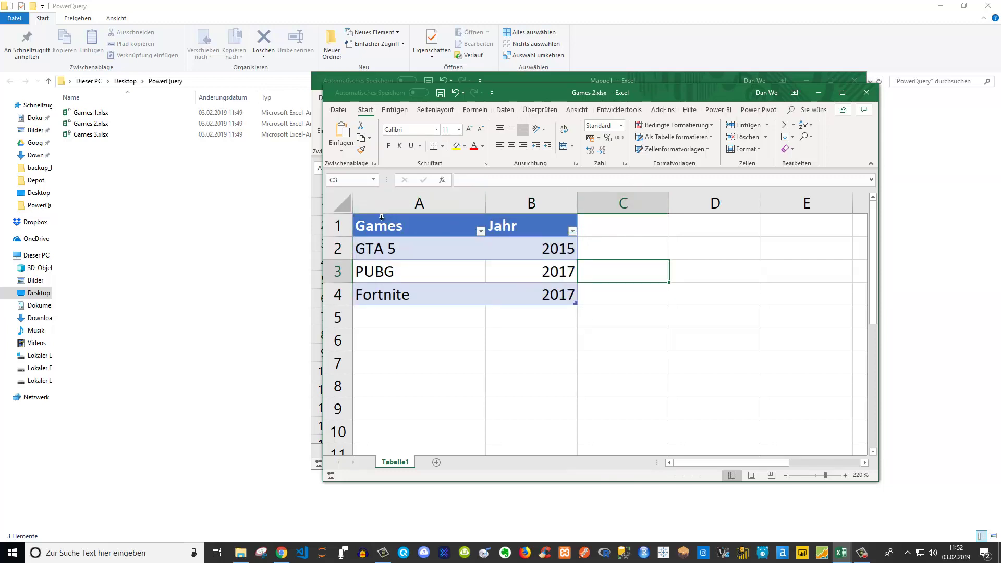
pyautogui.moveTo(381, 220); pyautogui.dragTo(527, 292)
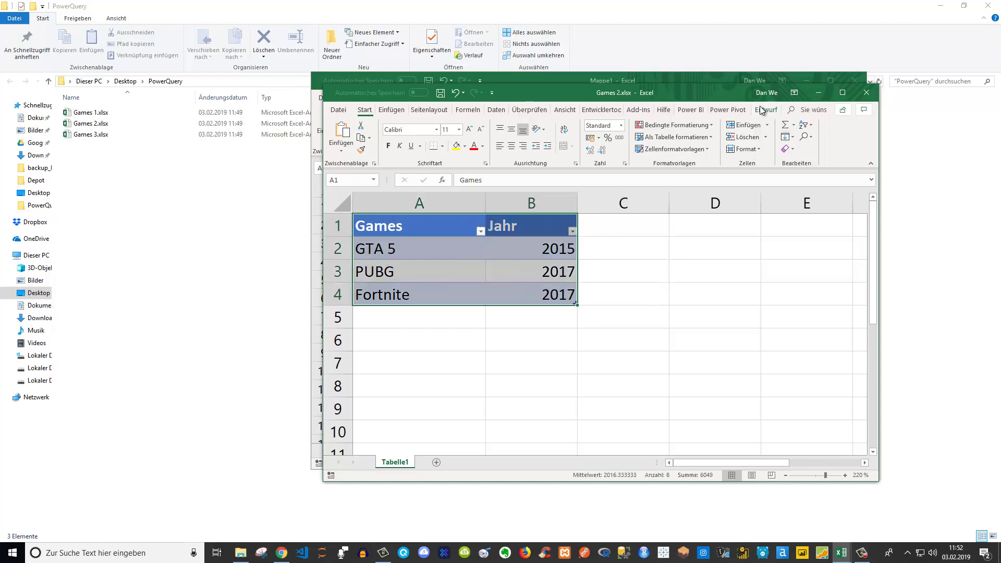
pyautogui.click(765, 109)
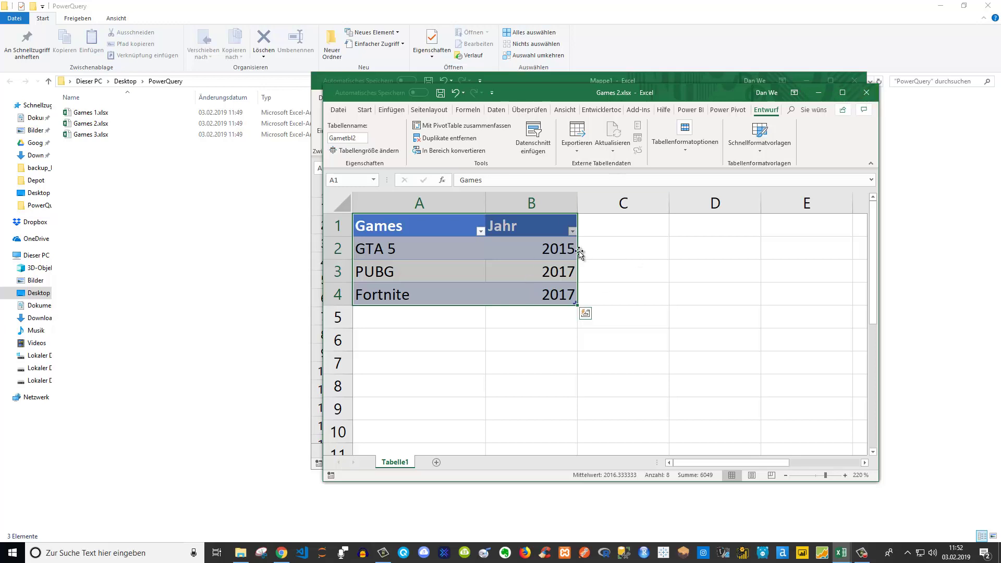
pyautogui.click(867, 93)
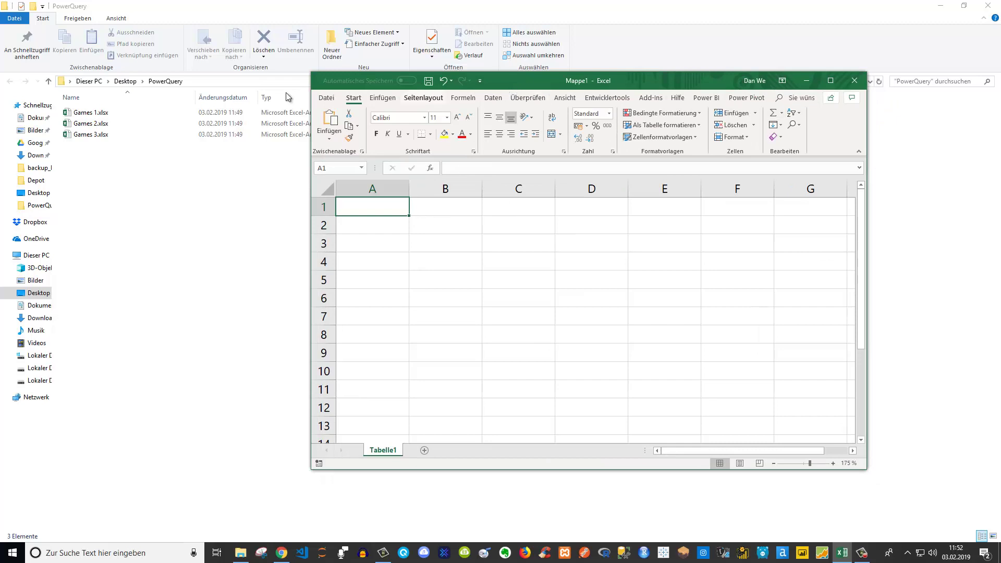
# Copy the PowerQuery folder's path from Explorer and maximize the blank Mappe1 workbook.
pyautogui.click(162, 80)
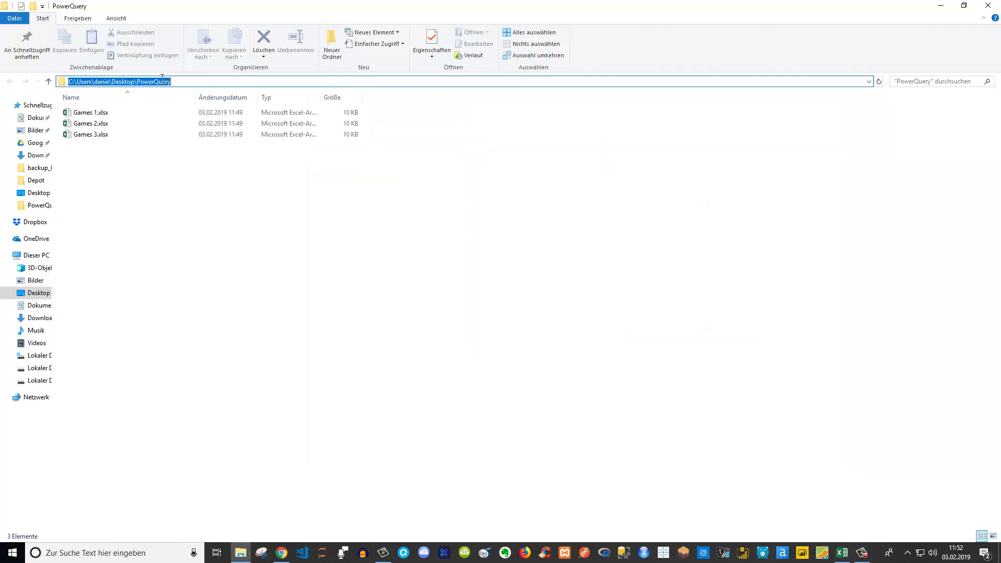
pyautogui.click(230, 187)
pyautogui.hotkey('alt', 'Tab')
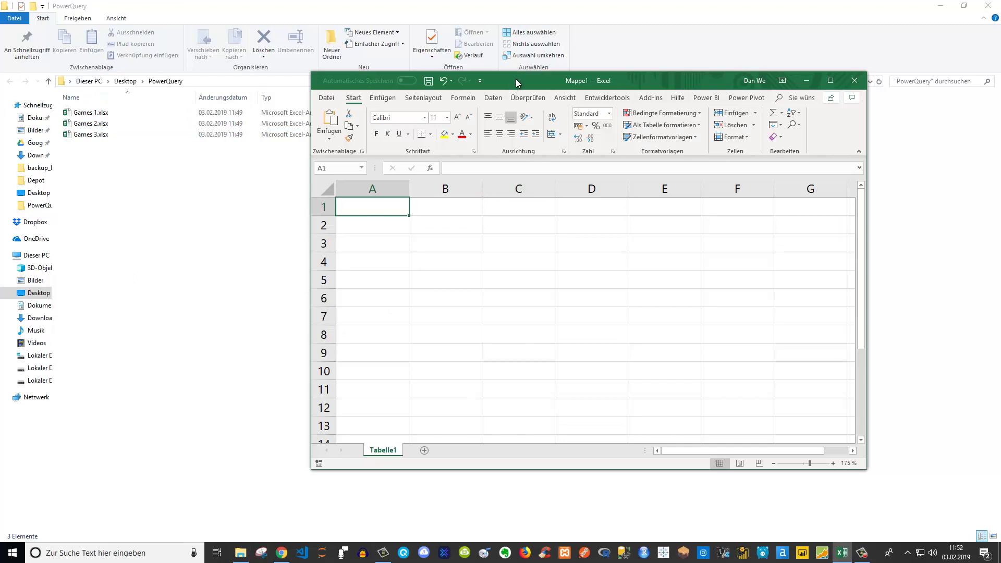
pyautogui.doubleClick(517, 82)
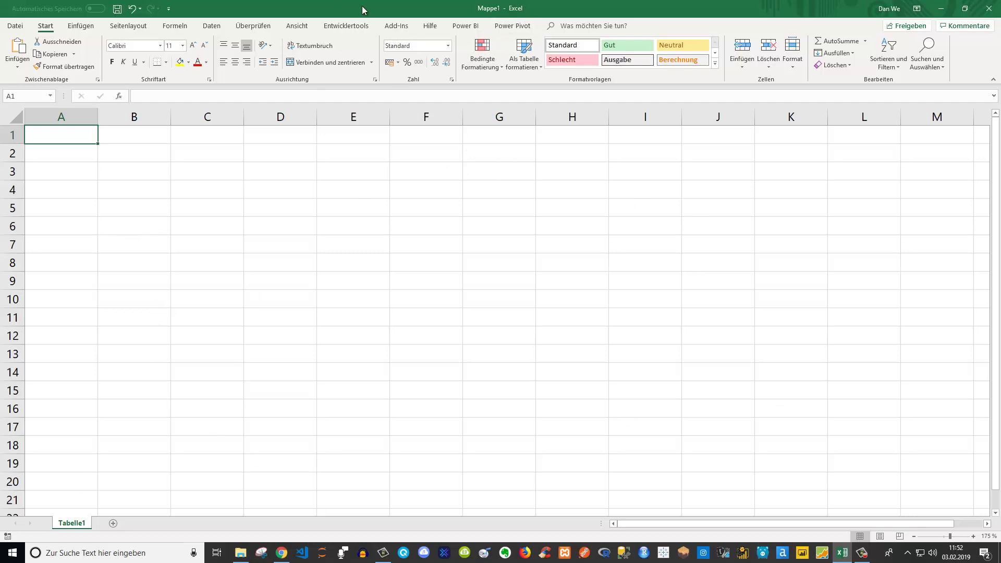
pyautogui.moveTo(363, 10); pyautogui.dragTo(470, 80)
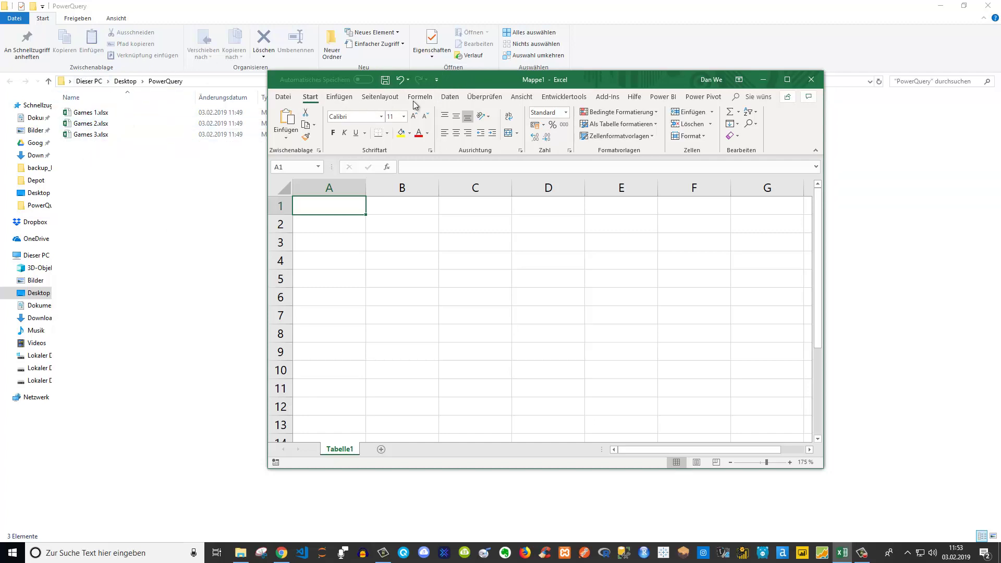
pyautogui.doubleClick(510, 87)
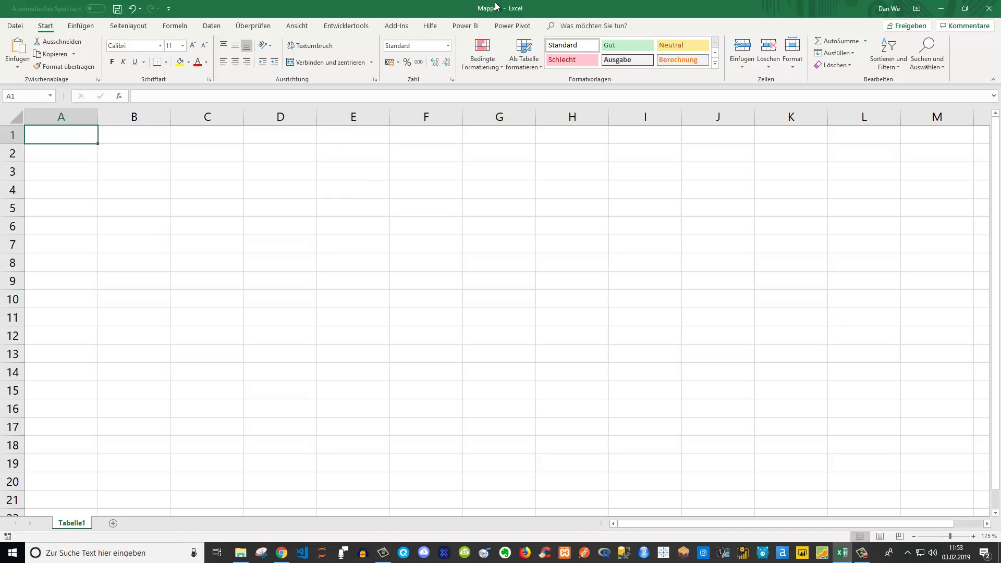
pyautogui.click(212, 28)
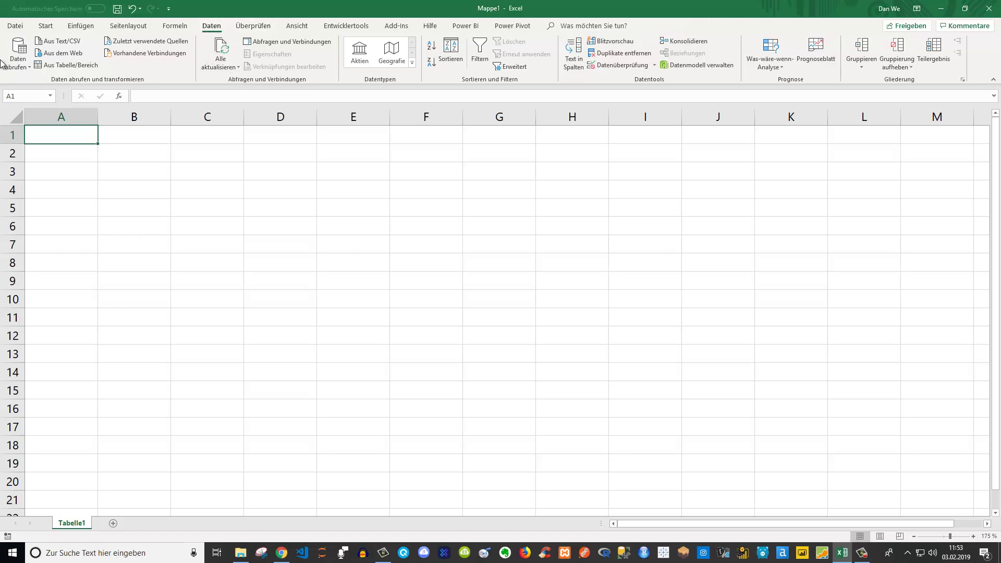
# Import from folder (Daten abrufen > Aus Datei > Aus Ordner) using the pasted PowerQuery folder path.
pyautogui.click(16, 68)
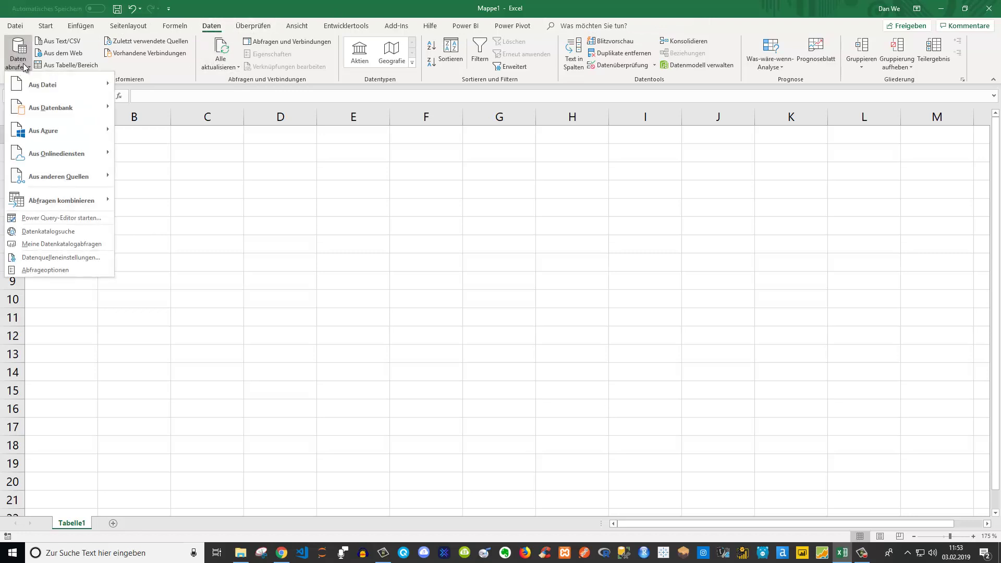
pyautogui.moveTo(47, 85)
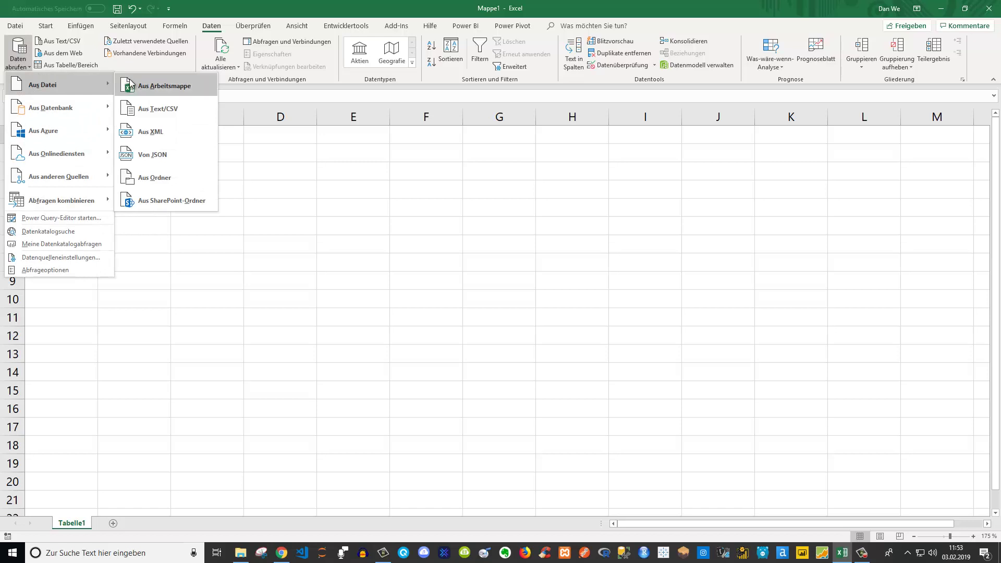
pyautogui.click(169, 181)
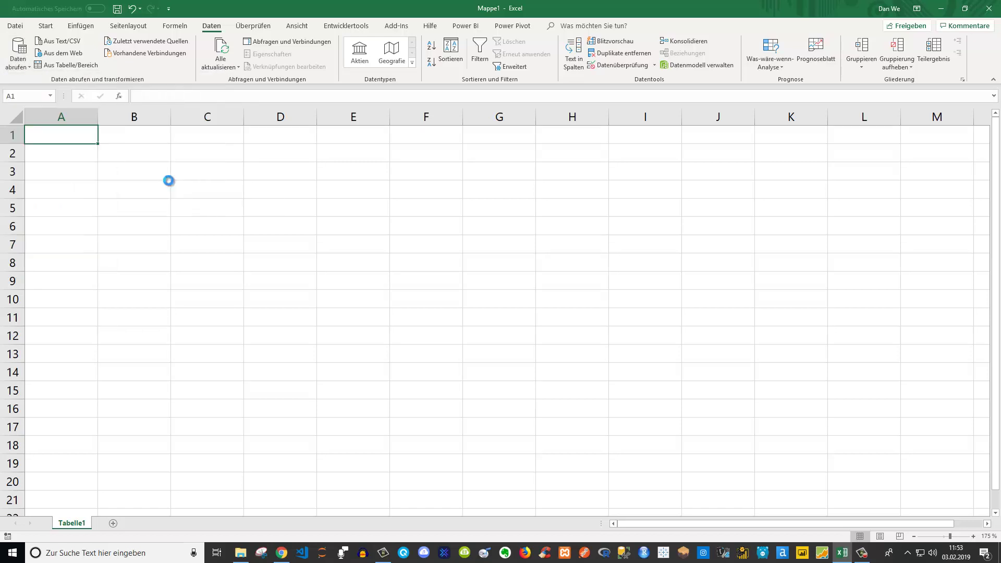
pyautogui.click(240, 553)
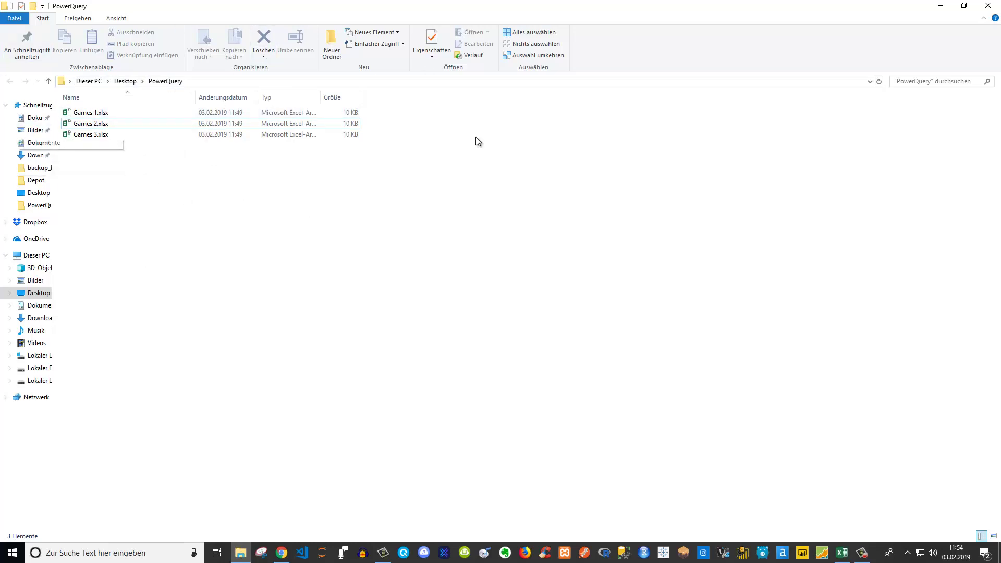
pyautogui.click(940, 6)
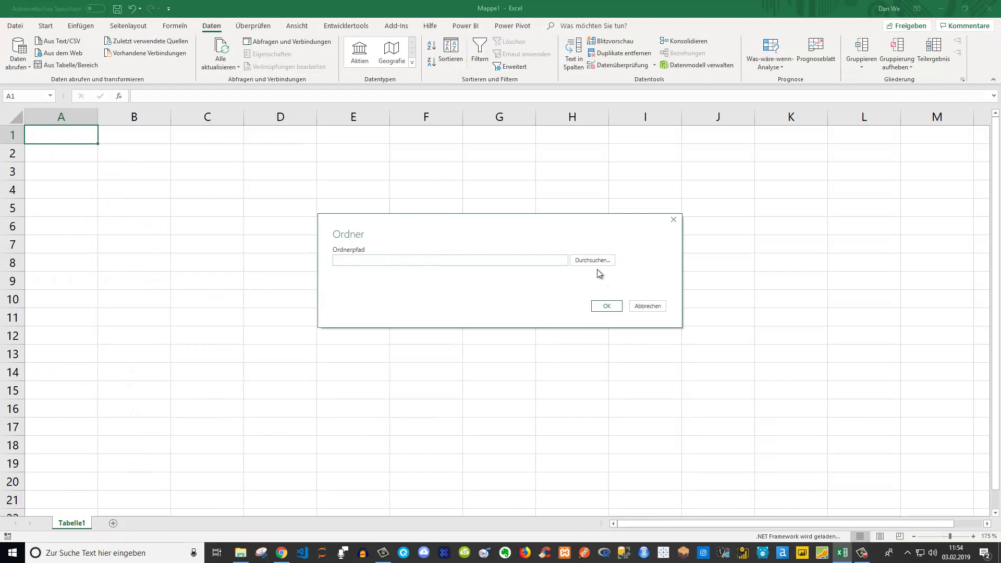
pyautogui.click(400, 261)
pyautogui.write('C:\\Users\\danie\\Desktop\\PowerQuery')
pyautogui.click(608, 307)
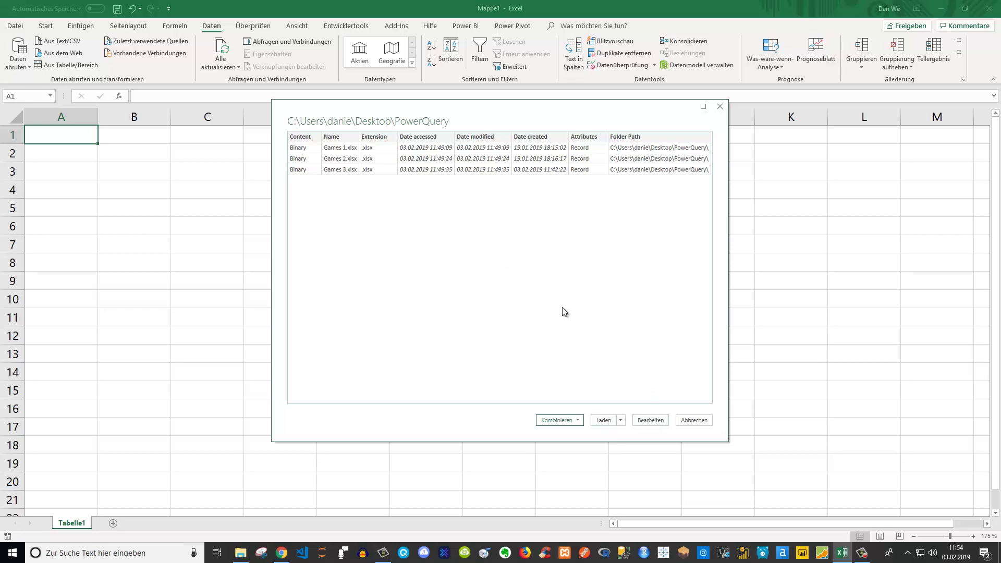
# Send the Games 1–3.xlsx file listing to the Power Query Editor with Bearbeiten.
pyautogui.click(647, 420)
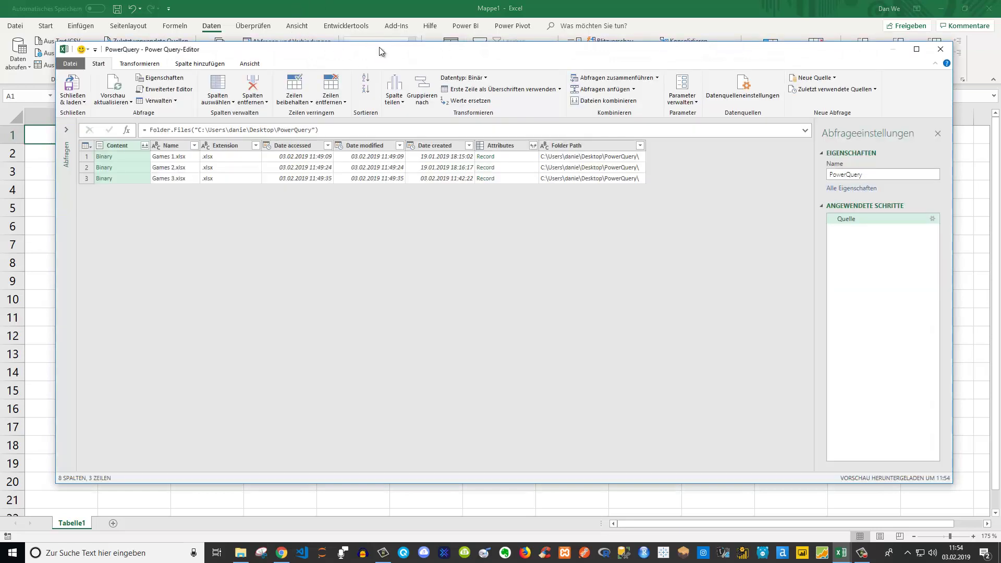
# Maximize the Power Query Editor and select the Extension through Folder Path columns.
pyautogui.doubleClick(379, 47)
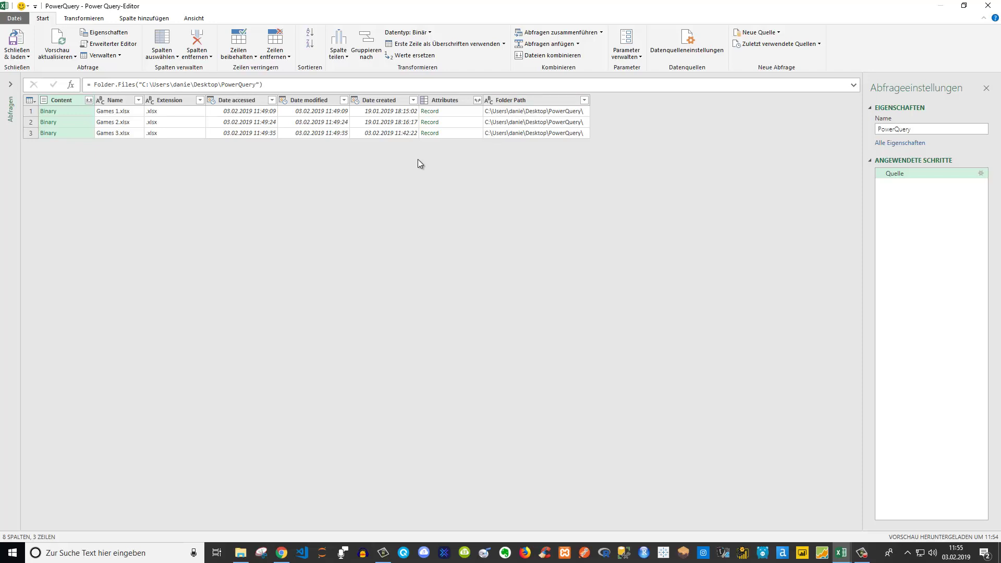
pyautogui.click(164, 101)
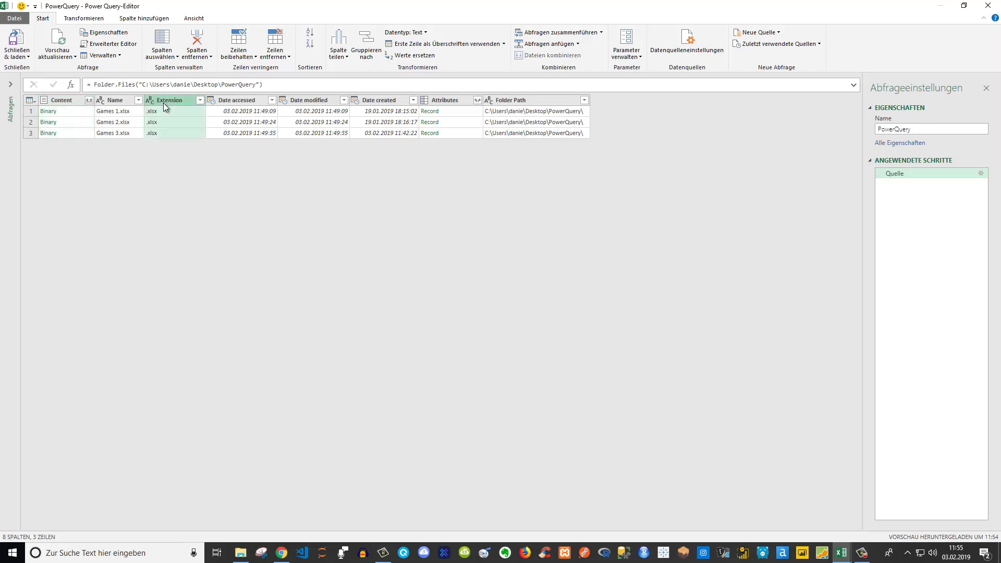
pyautogui.keyDown('shift'); pyautogui.click(544, 100); pyautogui.keyUp('shift')
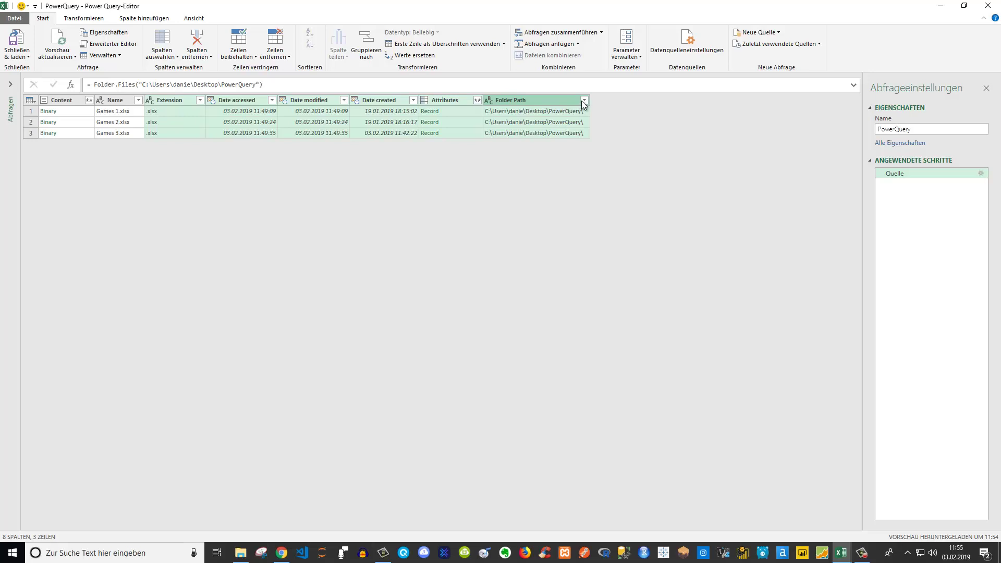
# Remove the Extension through Folder Path columns, then preview the Games 1 and Games 2 Binary contents.
pyautogui.rightClick(543, 100)
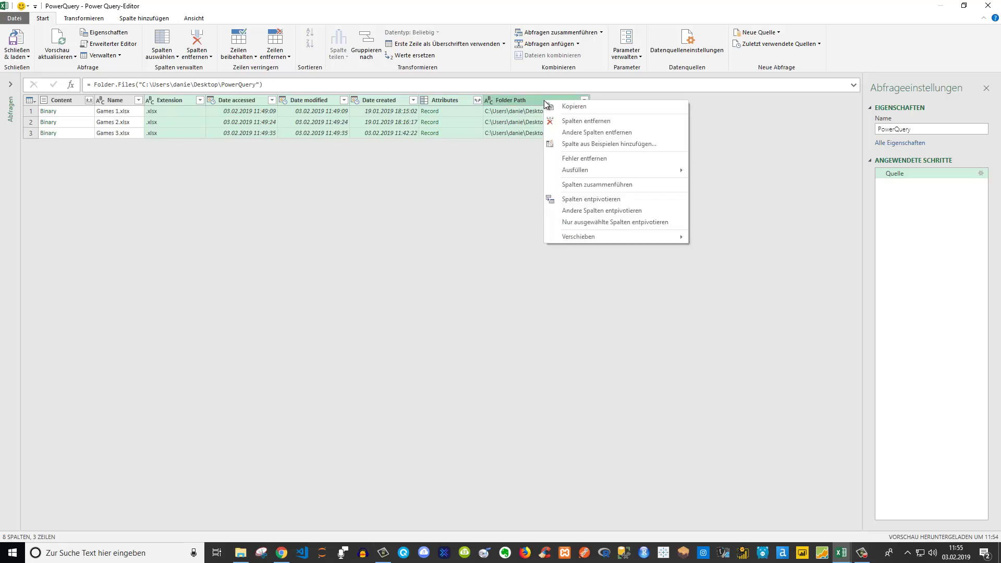
pyautogui.click(574, 124)
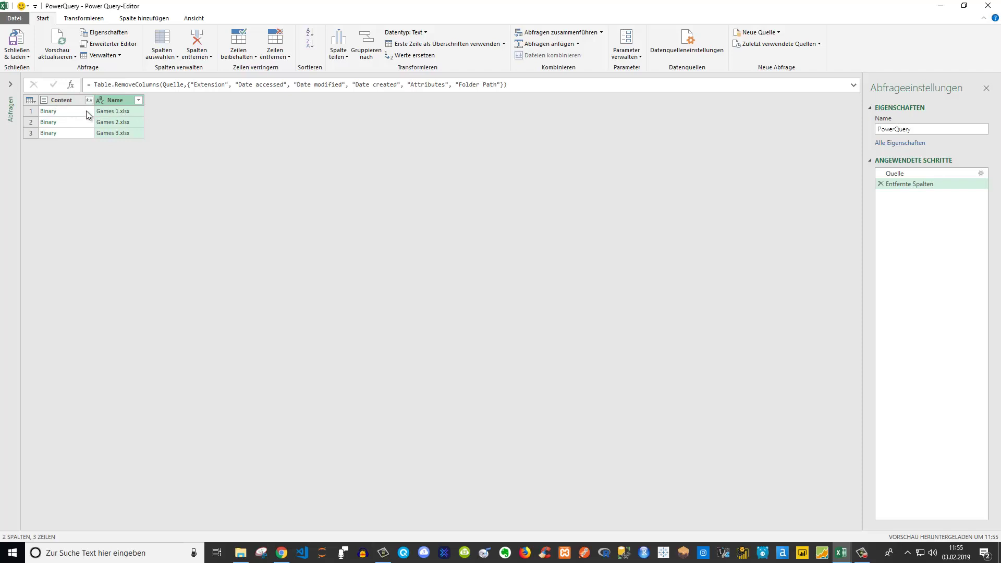
pyautogui.click(86, 111)
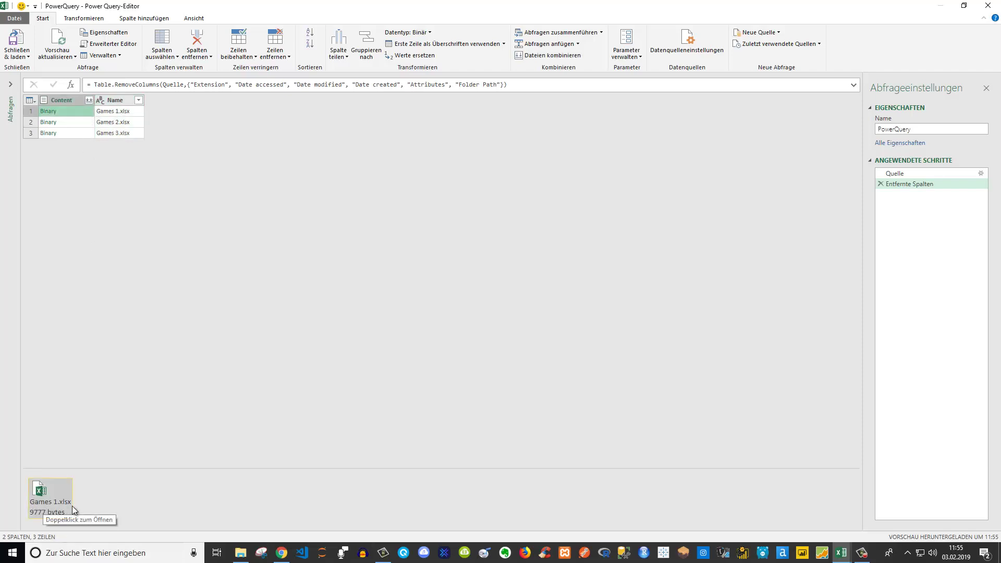
pyautogui.click(81, 122)
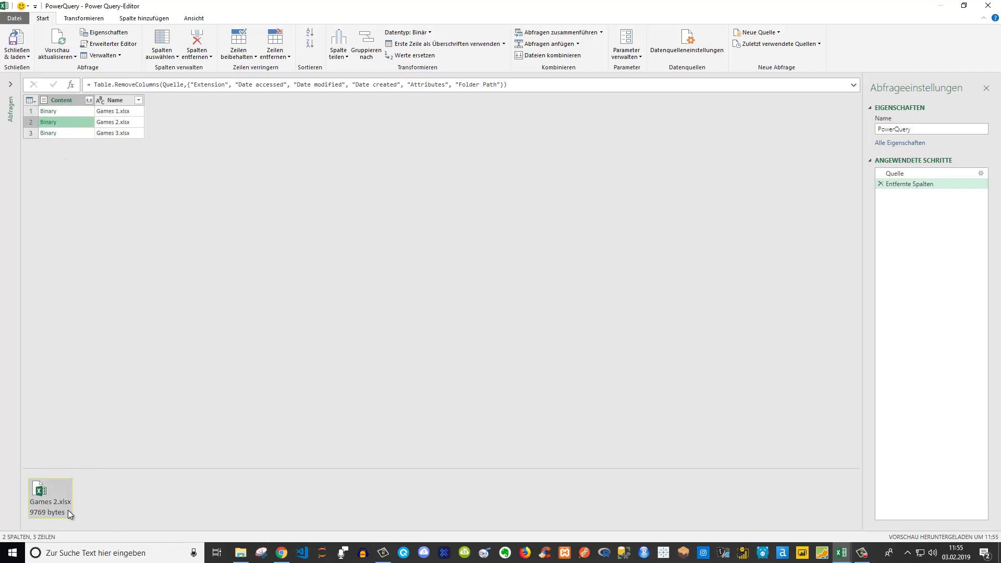
pyautogui.click(50, 112)
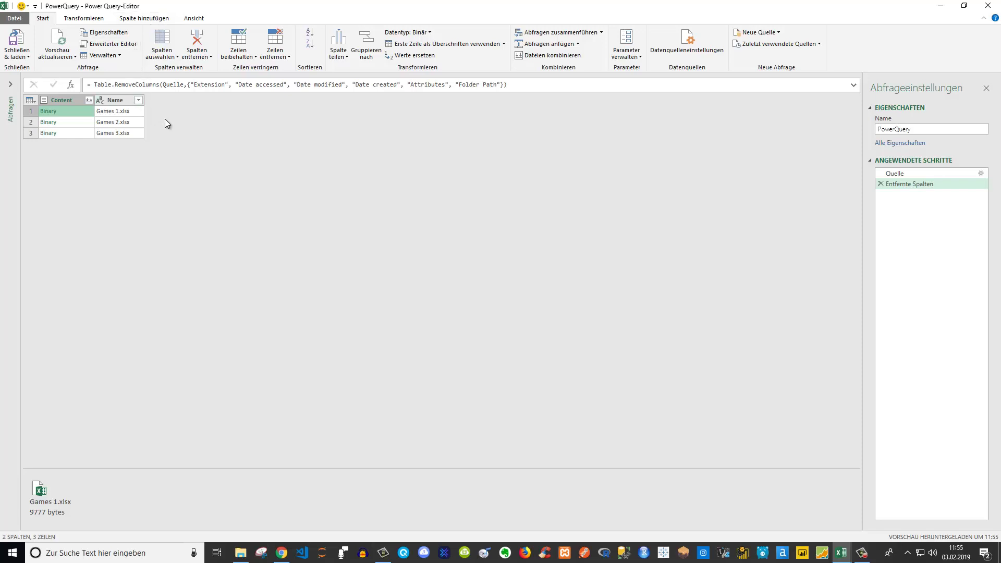
# Add a custom column with the formula = Excel.Workbook([Content]).
pyautogui.click(133, 19)
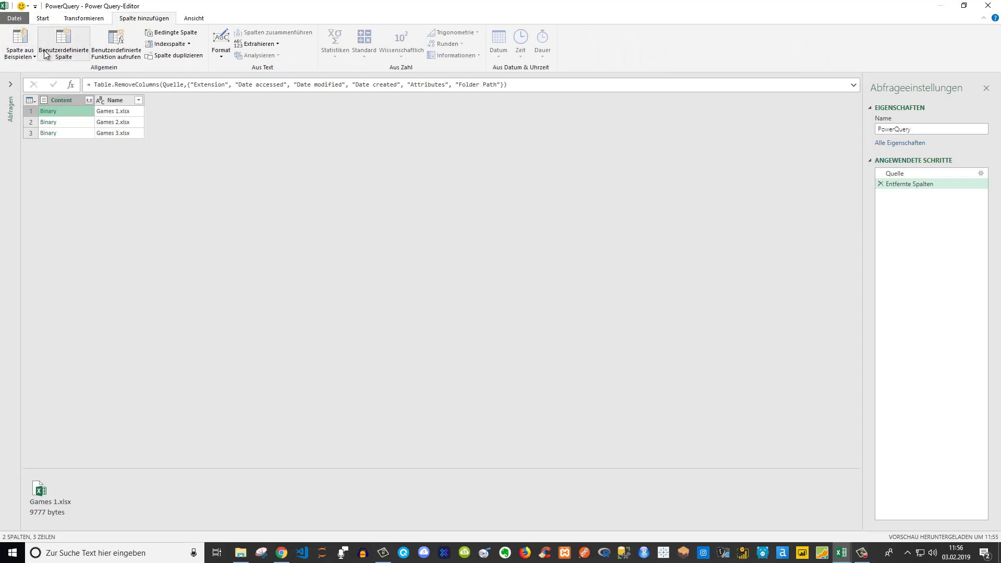
pyautogui.click(74, 47)
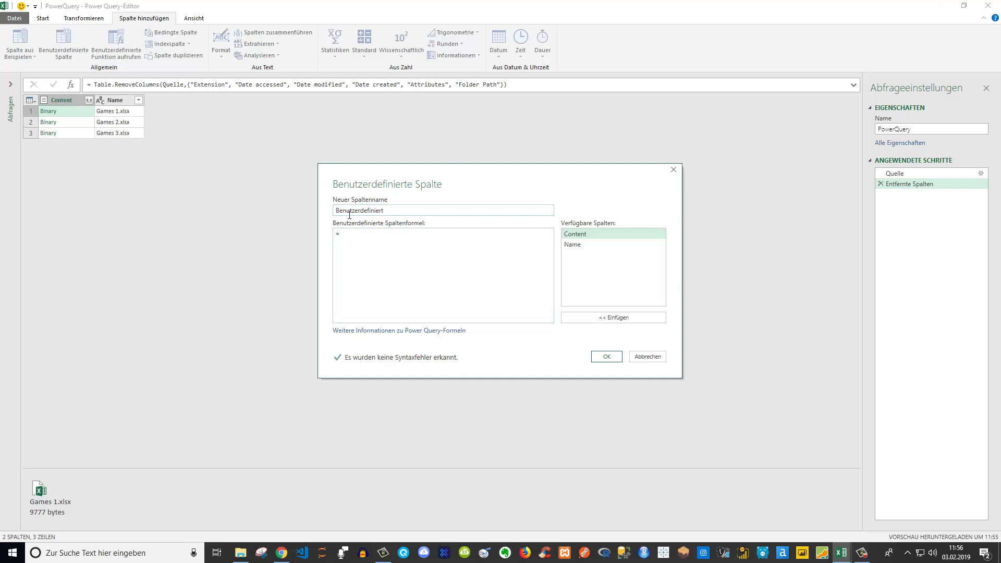
pyautogui.click(350, 232)
pyautogui.write('Excel.')
pyautogui.write('Workbook')
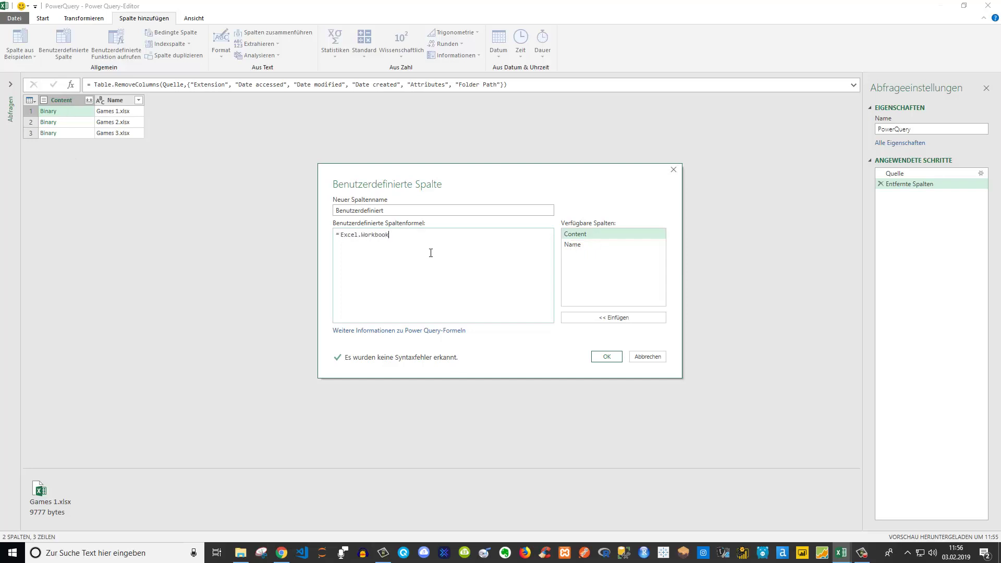
pyautogui.write('(')
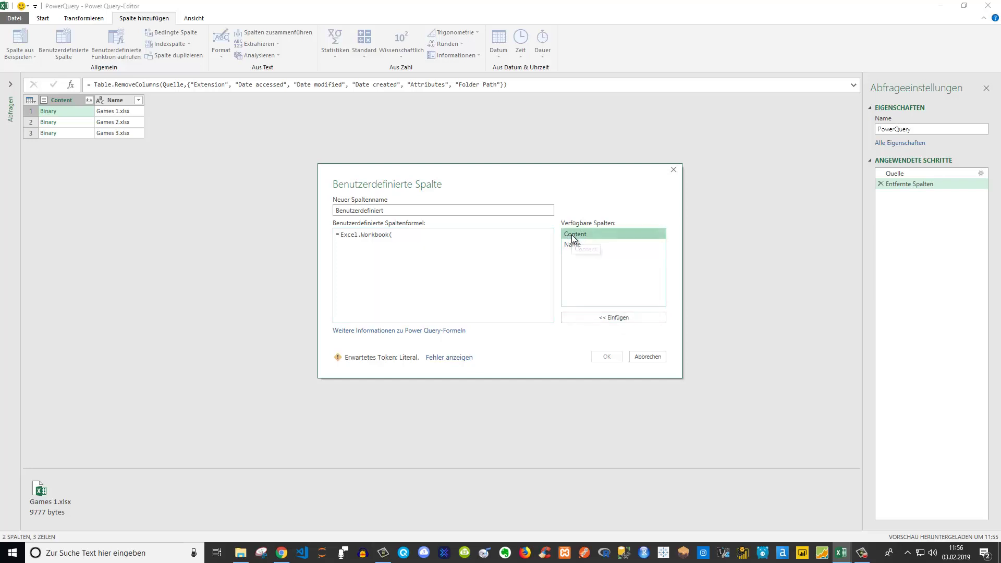
pyautogui.doubleClick(573, 236)
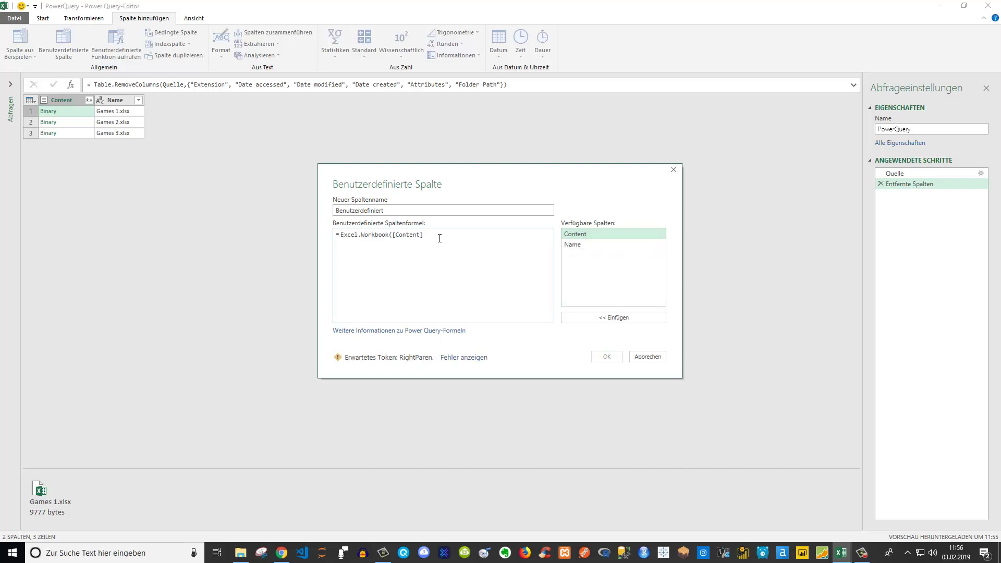
pyautogui.write(')')
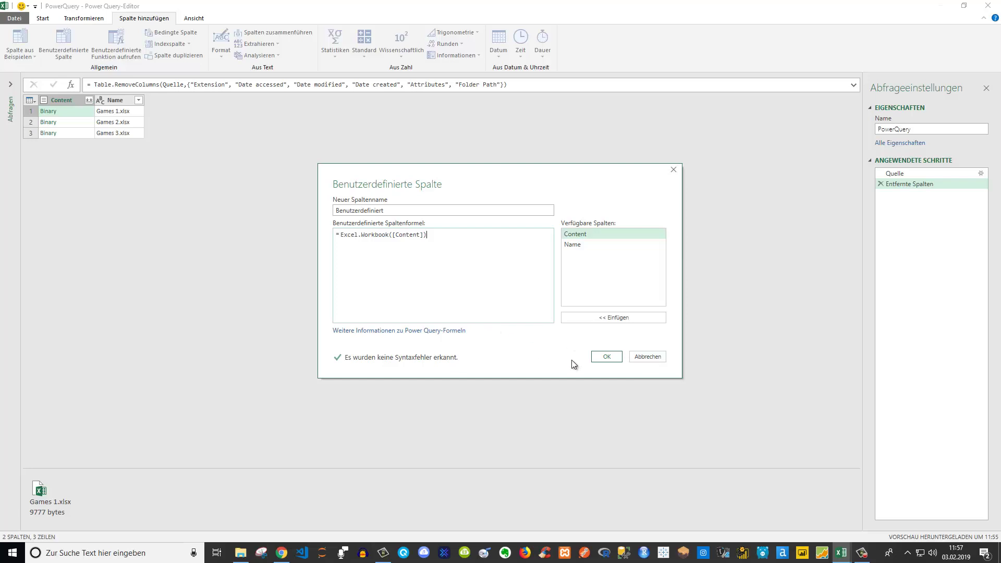
pyautogui.click(608, 357)
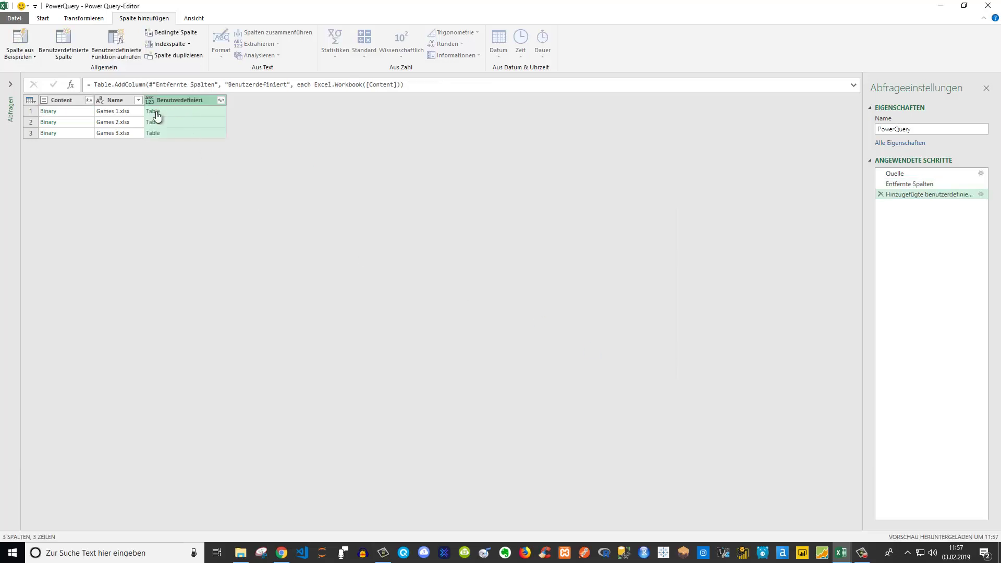
# Preview the first file's Table value, showing sheet Tabelle1 and table Gametbl1.
pyautogui.click(202, 111)
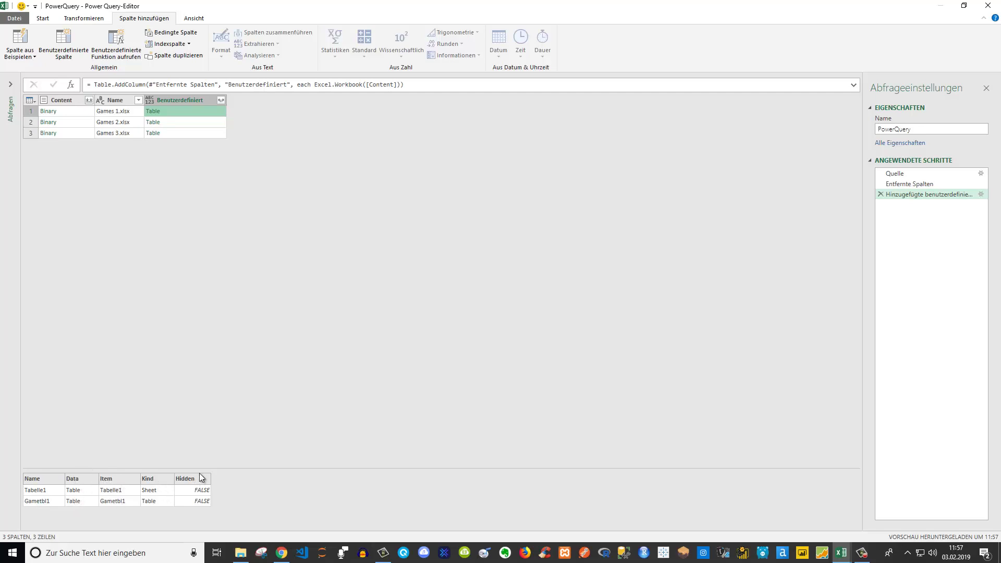
# Expand Benutzerdefiniert without the column-name prefix, then preview the Gametbl1 data from Games 1.xlsx.
pyautogui.click(221, 100)
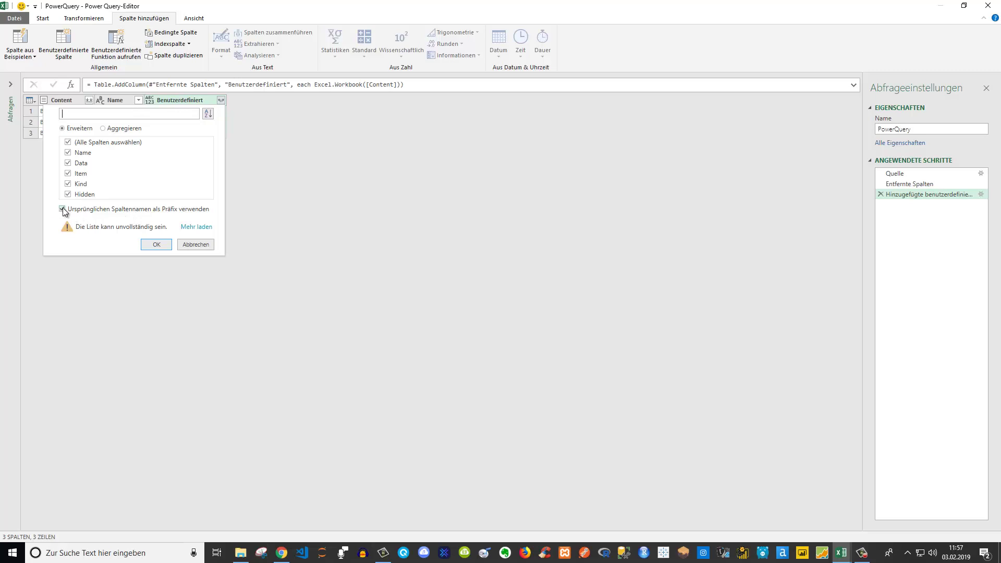
pyautogui.click(62, 209)
pyautogui.click(156, 245)
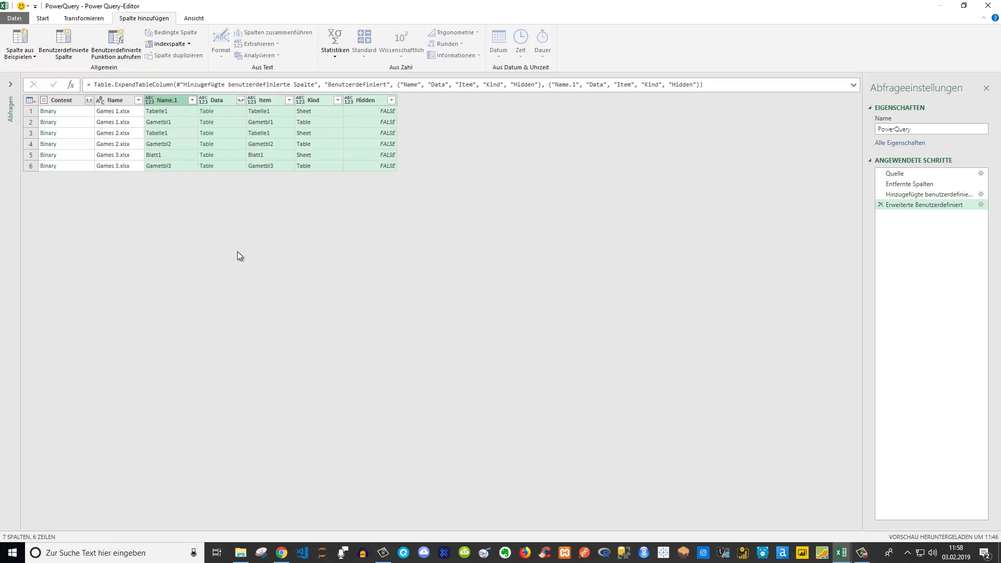
pyautogui.click(232, 110)
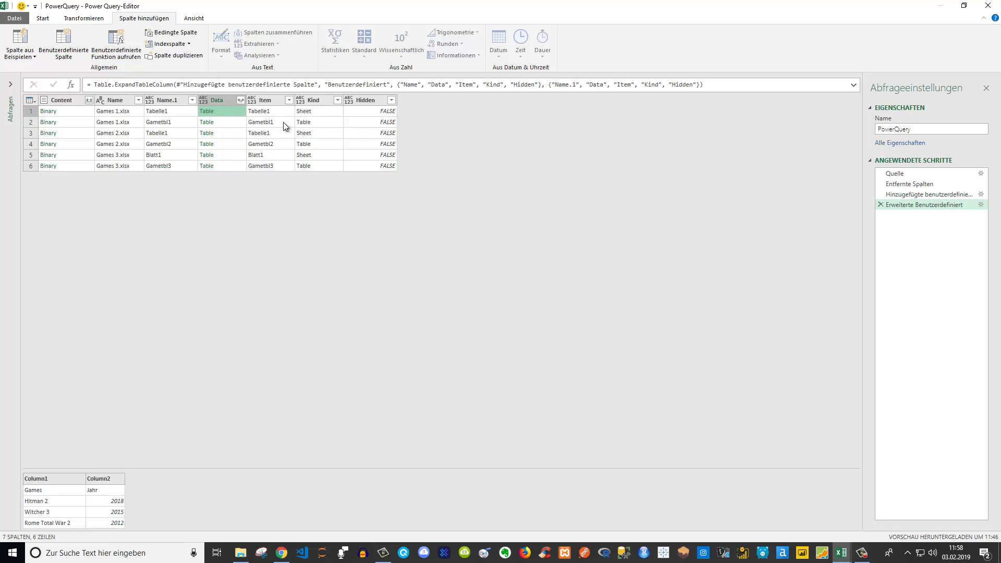
pyautogui.click(236, 123)
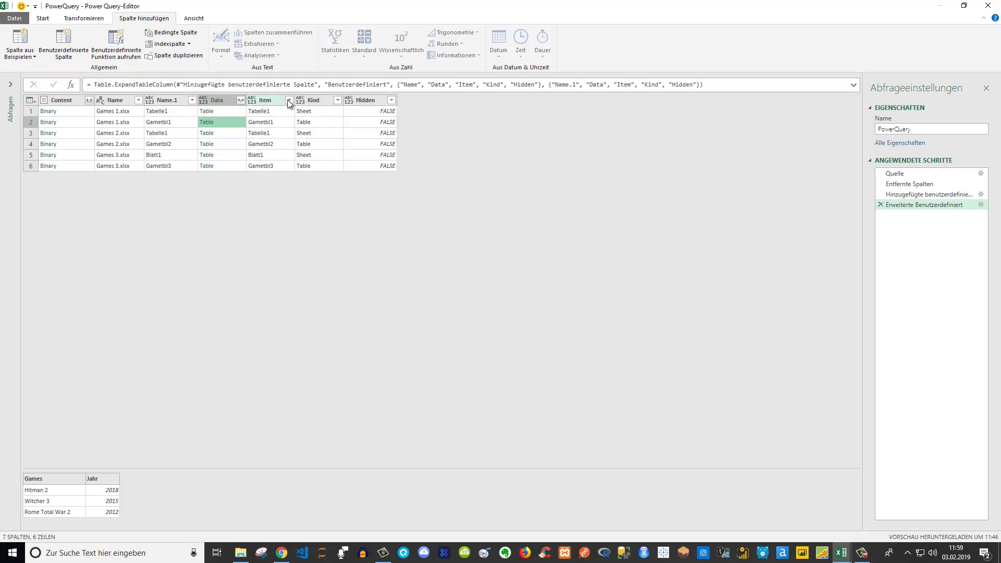
# Filter Name.1 to the Gametbl1–3 rows, then expand Data into Games and Jahr columns.
pyautogui.click(192, 101)
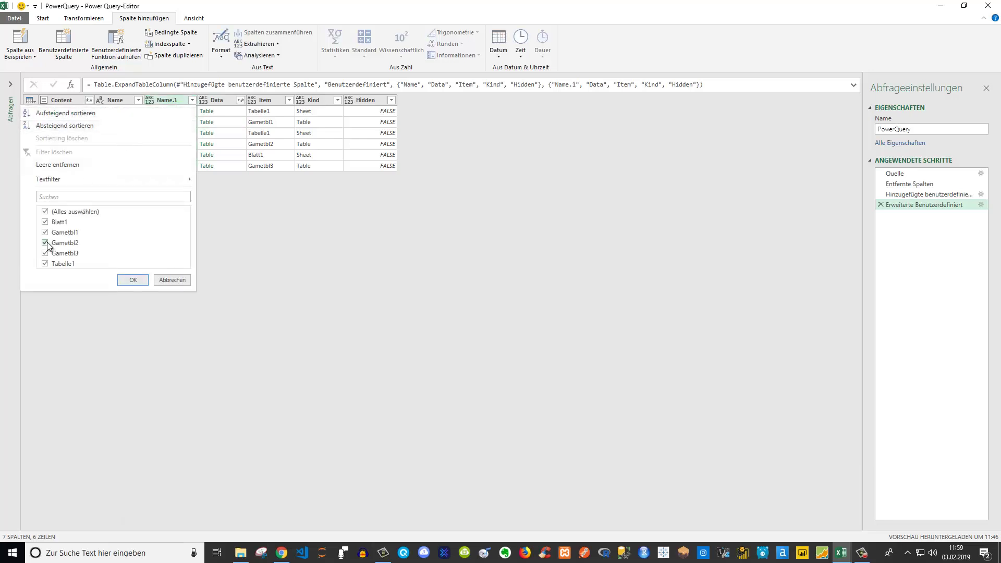
pyautogui.click(44, 212)
pyautogui.click(45, 232)
pyautogui.click(44, 243)
pyautogui.click(44, 253)
pyautogui.click(133, 280)
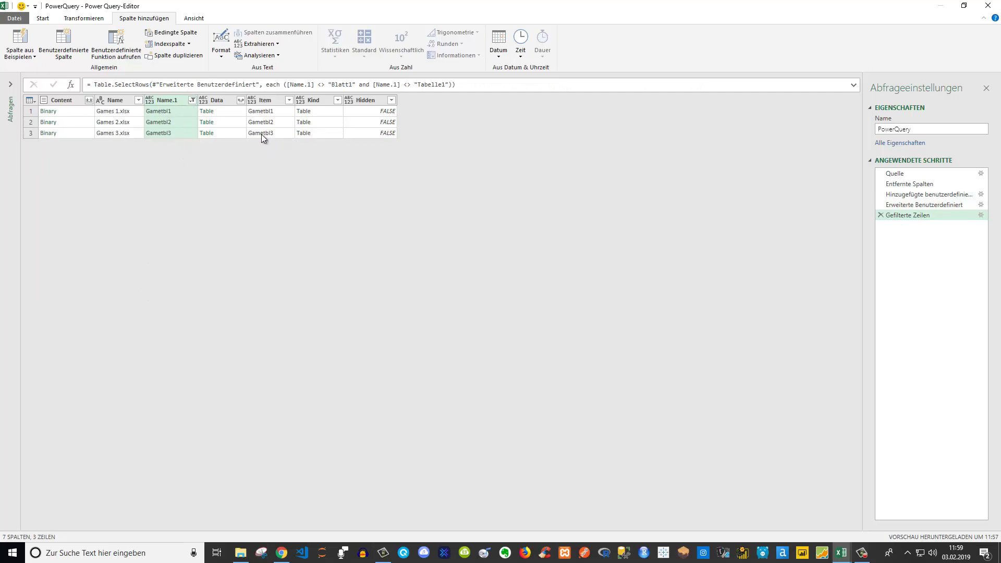
pyautogui.click(240, 101)
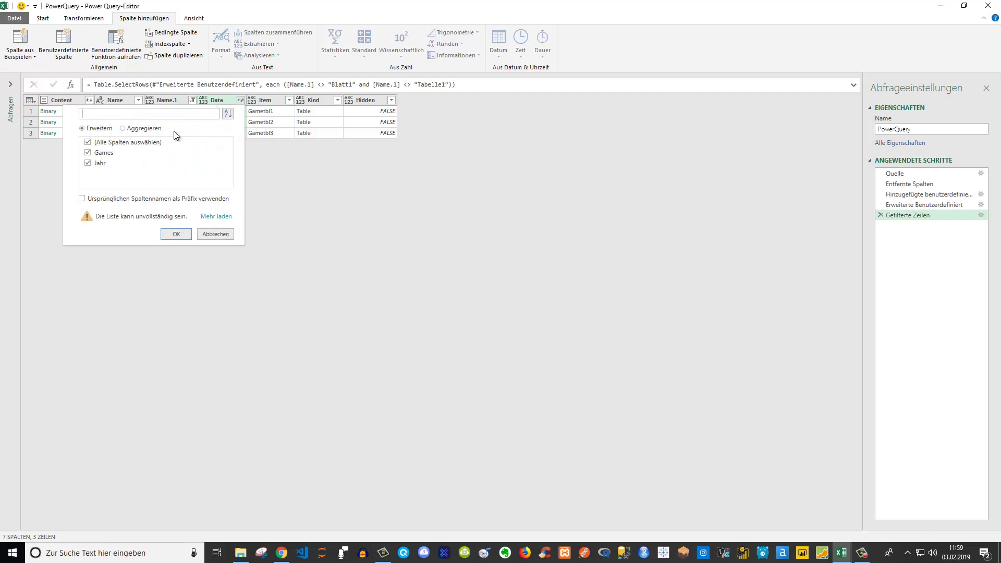
pyautogui.click(176, 234)
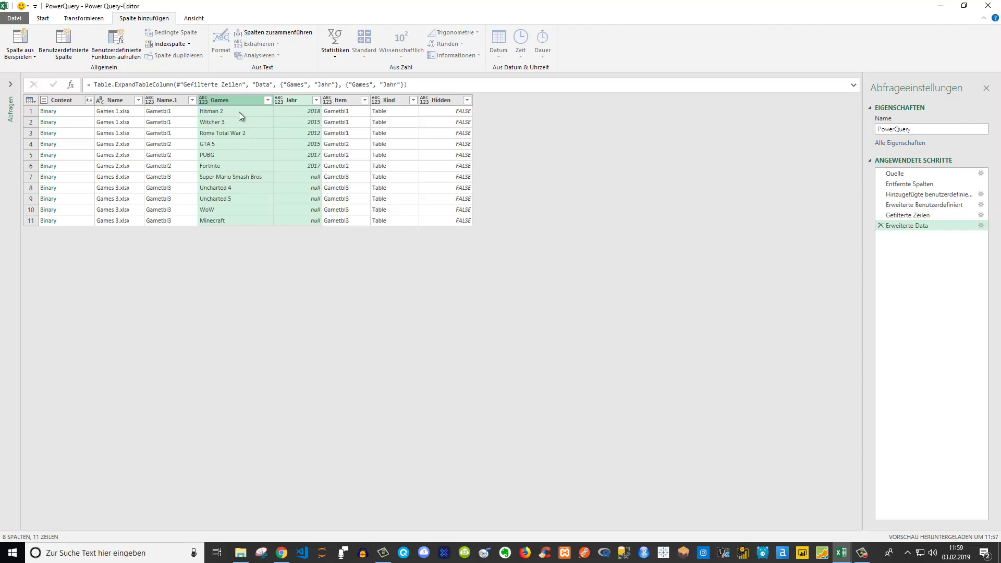
# Remove the Jahr, Item, Kind, Hidden, Content, Name and Name.1 columns, leaving only Games.
pyautogui.click(290, 101)
pyautogui.keyDown('shift'); pyautogui.click(446, 104); pyautogui.keyUp('shift')
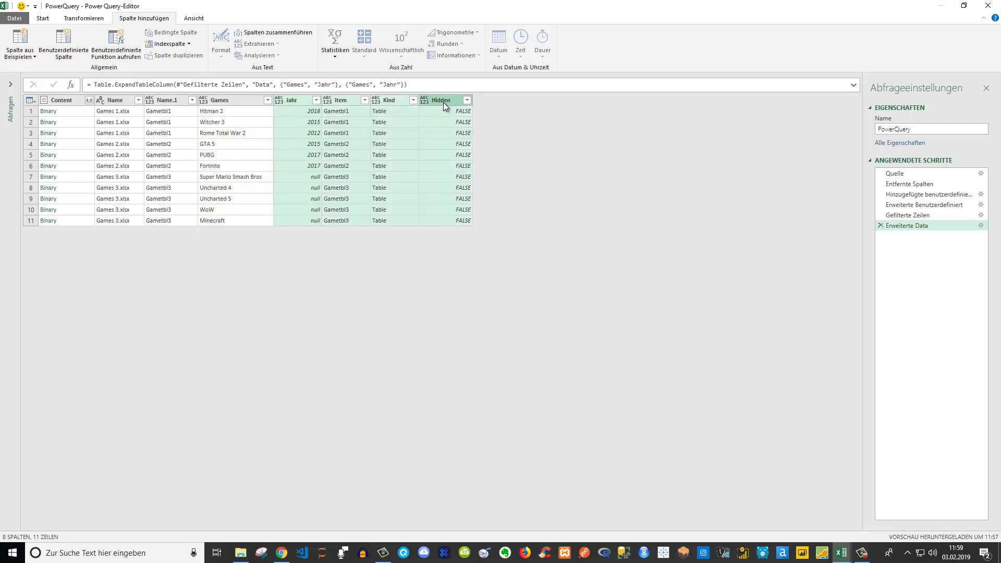
pyautogui.rightClick(443, 102)
pyautogui.click(461, 123)
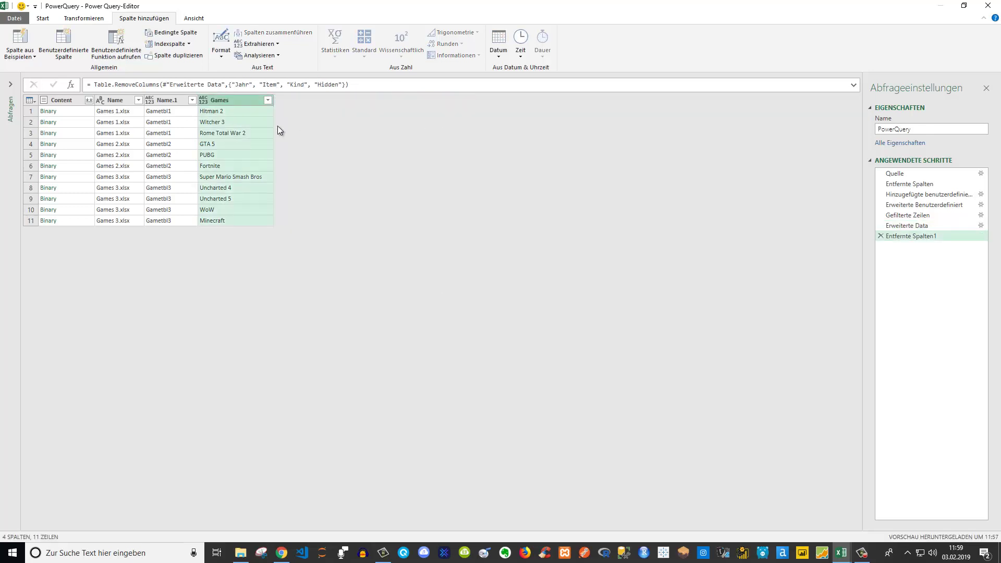
pyautogui.click(177, 104)
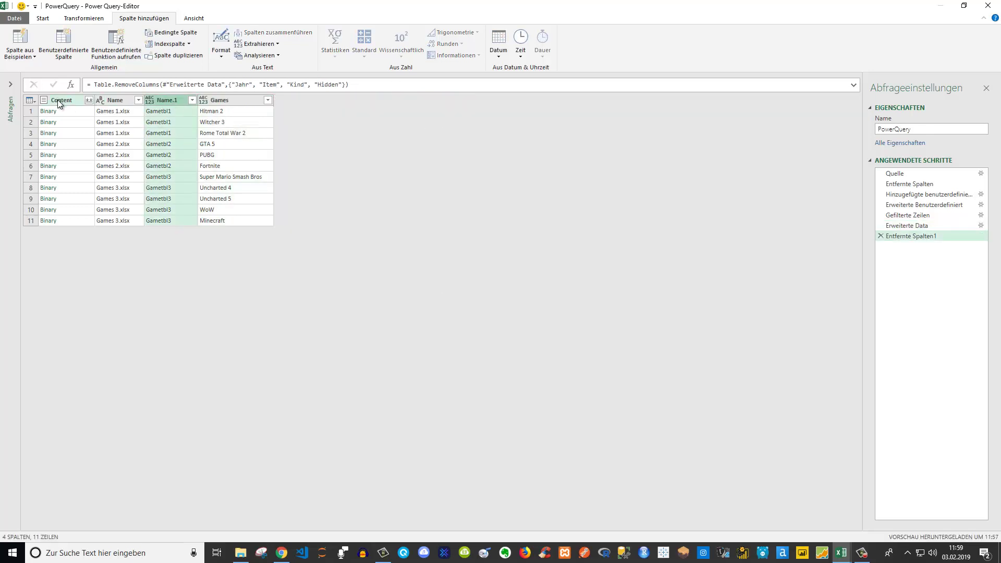
pyautogui.keyDown('ctrl'); pyautogui.click(61, 102); pyautogui.keyUp('ctrl')
pyautogui.keyDown('ctrl'); pyautogui.click(131, 101); pyautogui.keyUp('ctrl')
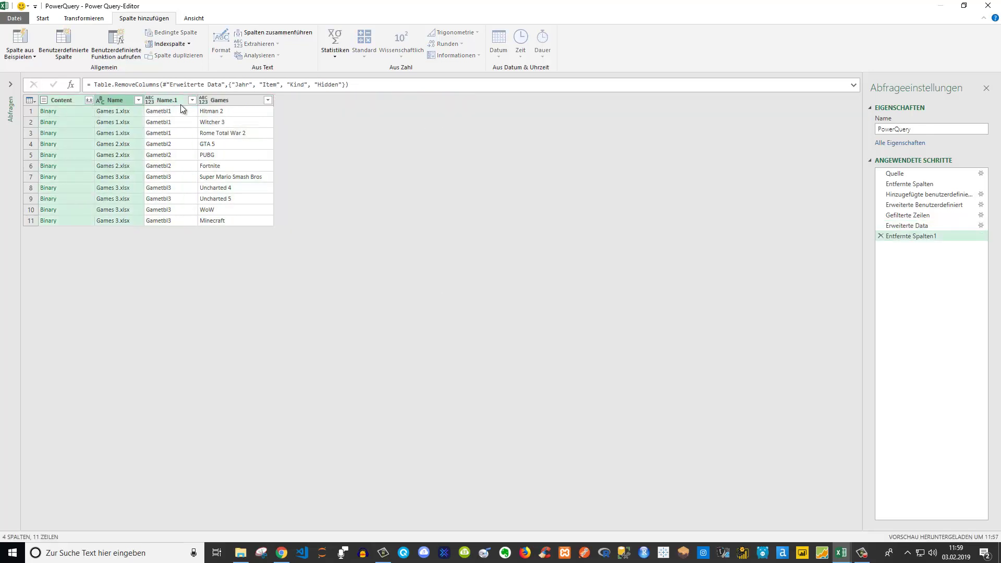
pyautogui.keyDown('ctrl'); pyautogui.click(149, 101); pyautogui.keyUp('ctrl')
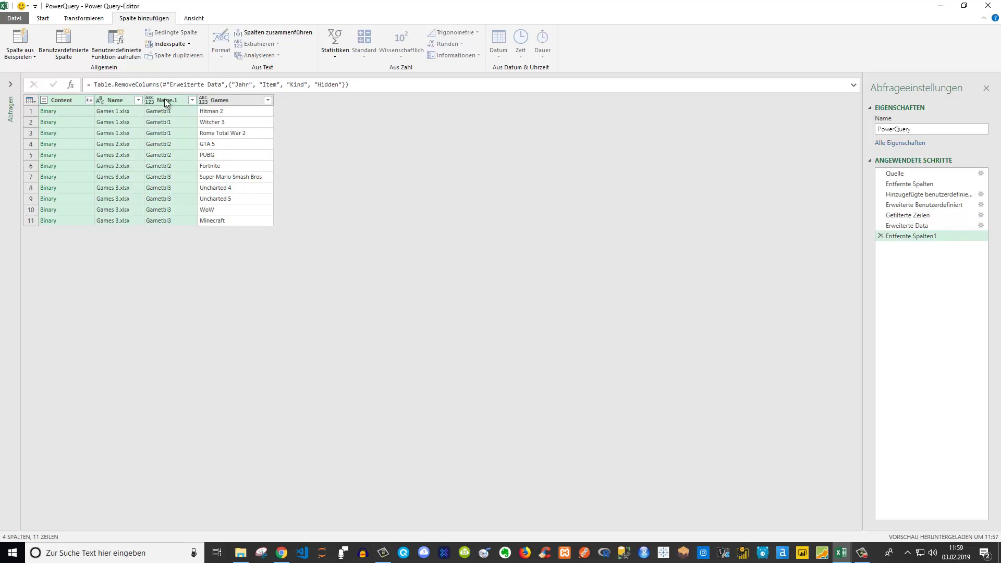
pyautogui.rightClick(166, 100)
pyautogui.click(213, 120)
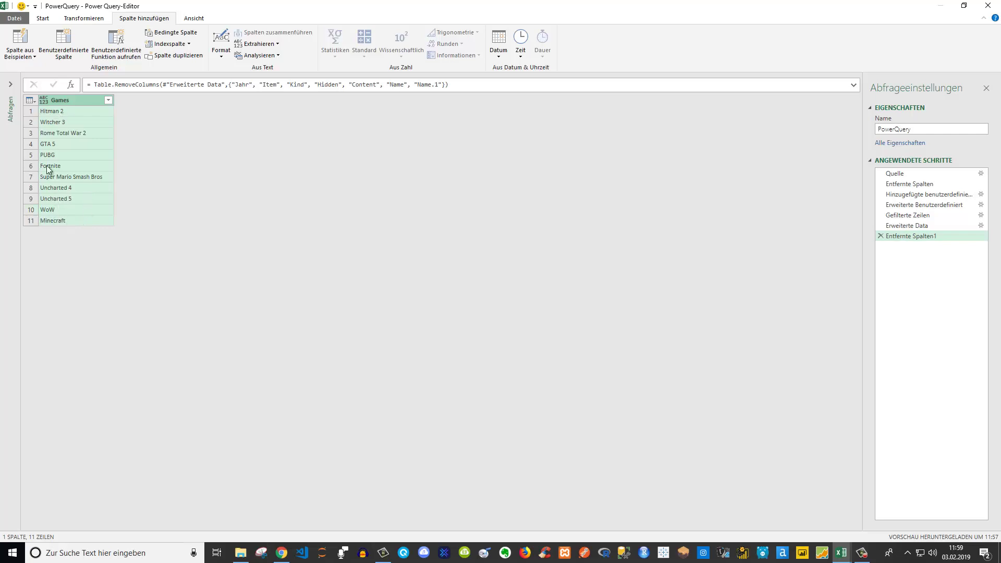
# Set the Games column's data type to Text.
pyautogui.click(44, 102)
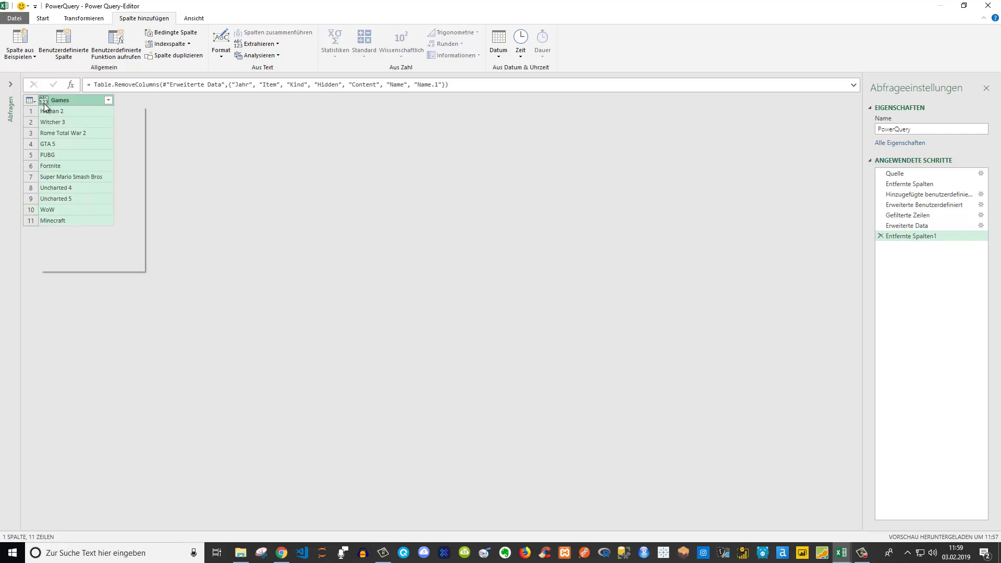
pyautogui.click(110, 101)
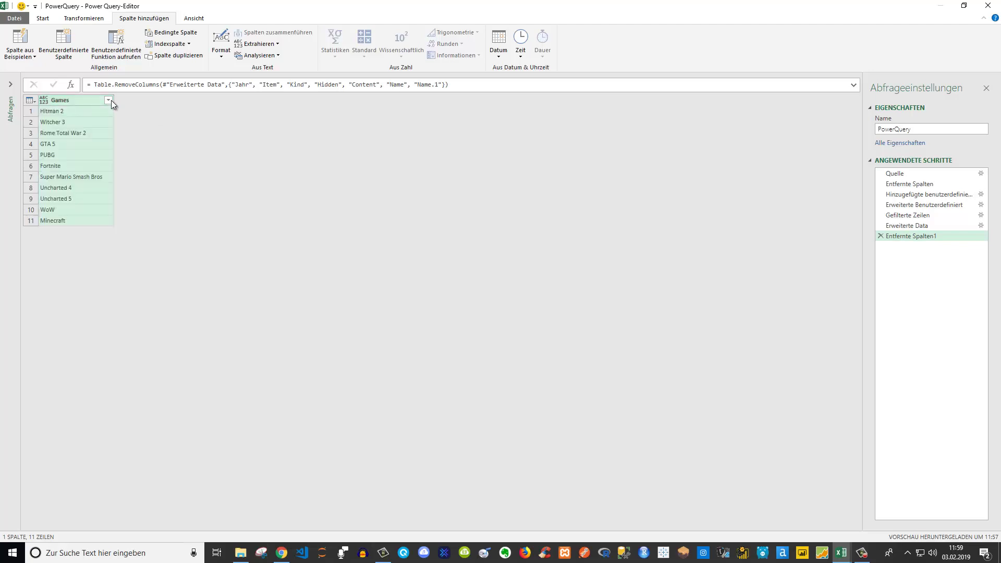
pyautogui.click(45, 99)
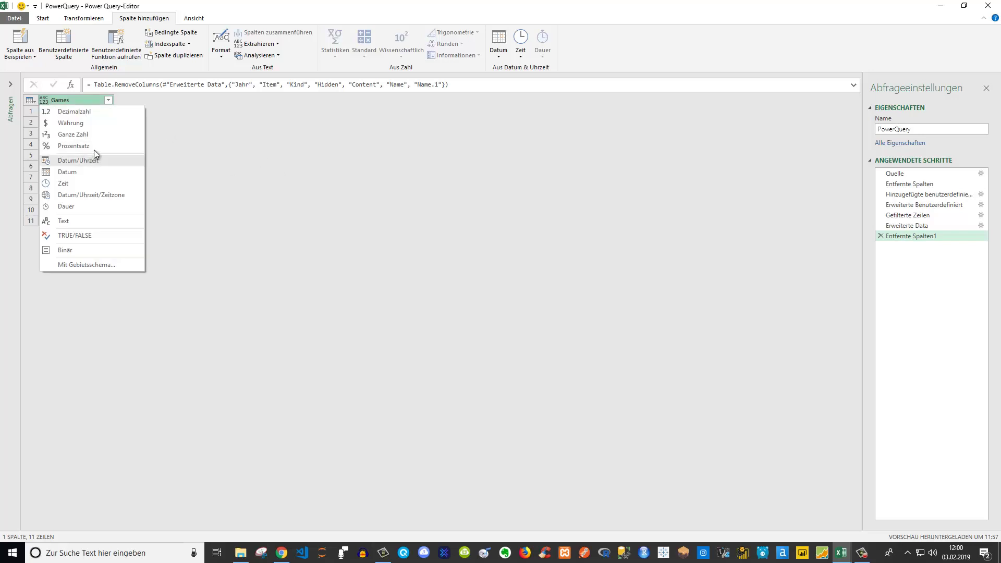
pyautogui.click(64, 222)
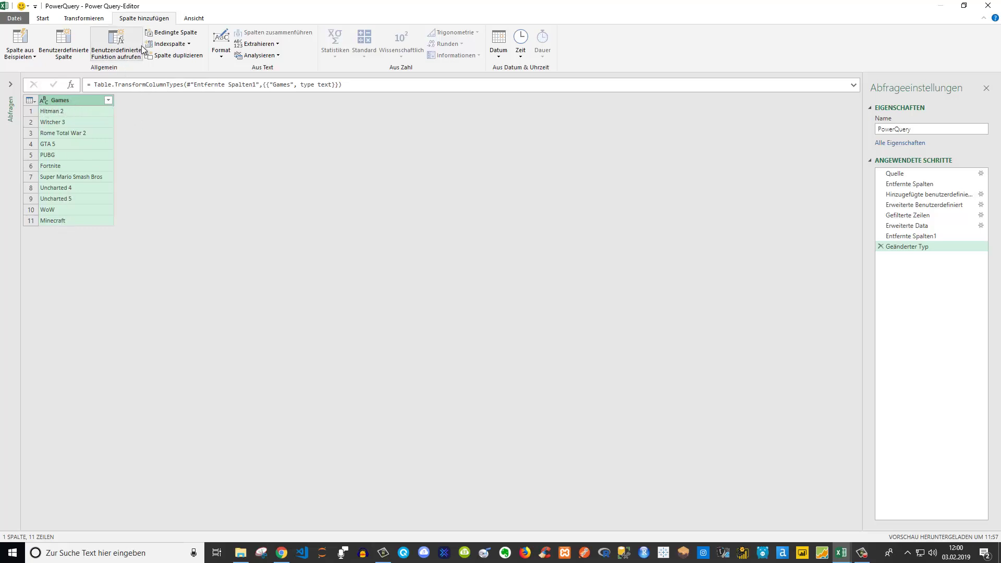
# Close and load the 11 games into a new Tabelle2 sheet, then bring up the PowerQuery folder.
pyautogui.click(41, 19)
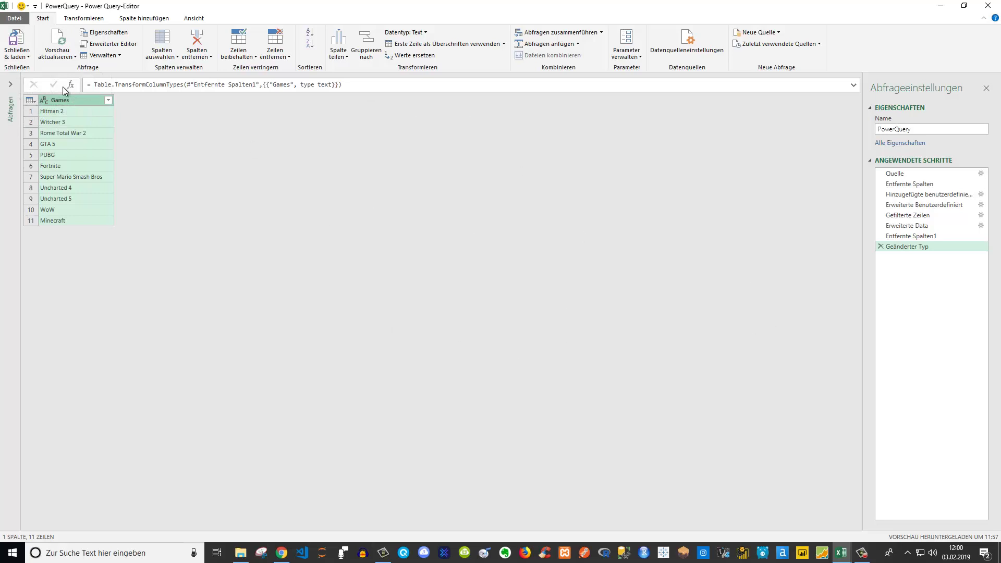
pyautogui.click(23, 37)
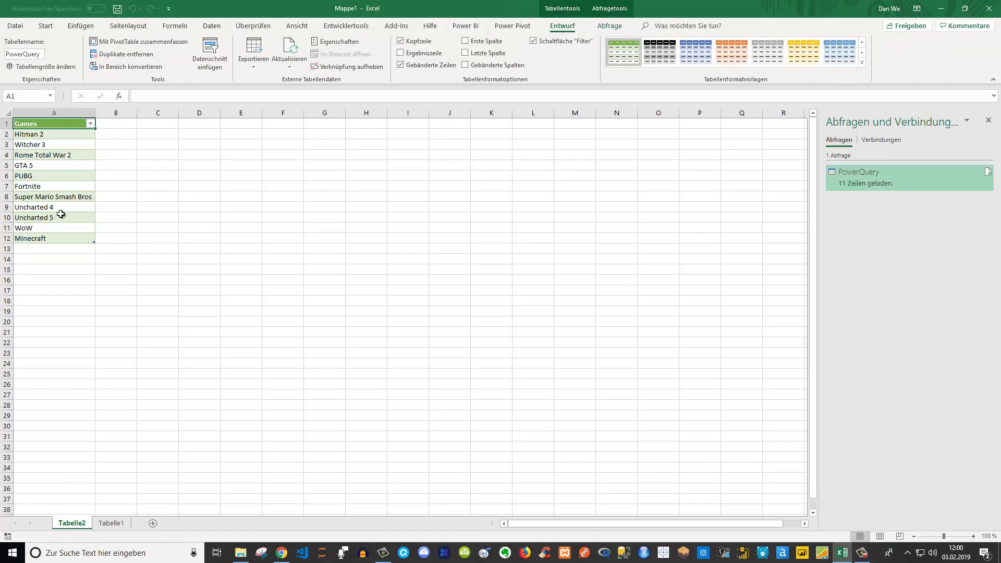
pyautogui.keyDown('ctrl'); pyautogui.scroll(7, 64, 210); pyautogui.keyUp('ctrl')
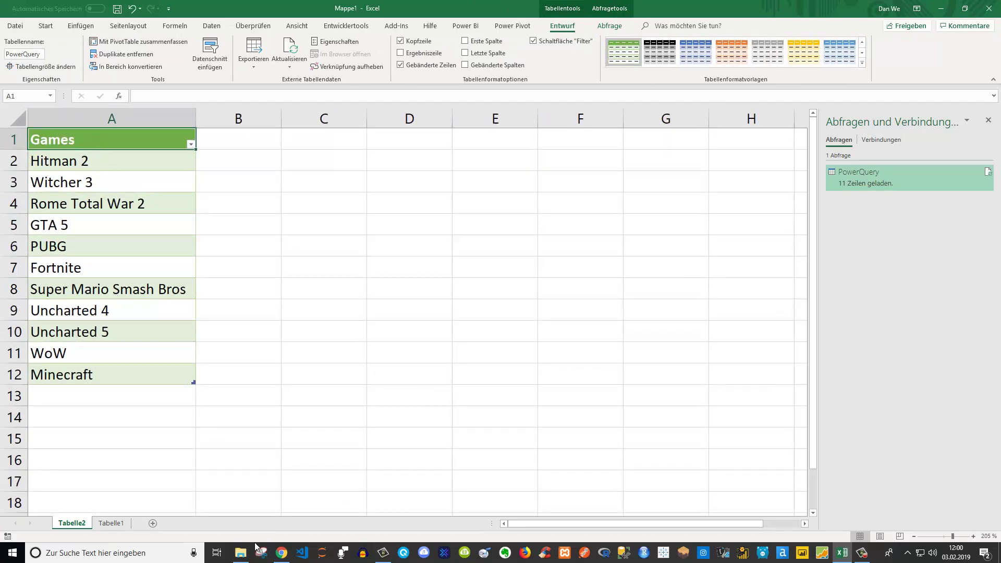
pyautogui.click(240, 553)
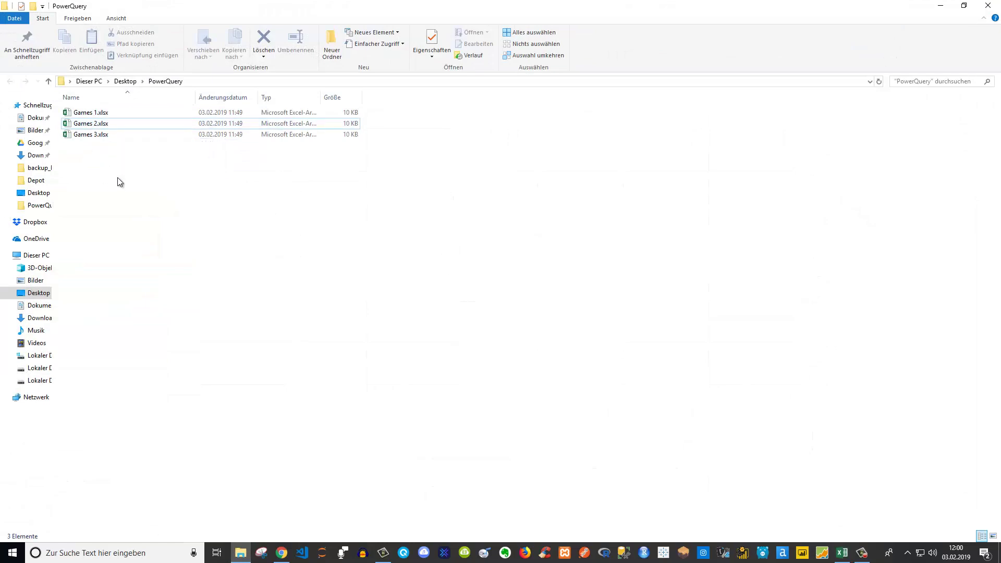
# Look over Games 1–3.xlsx in the PowerQuery folder, then minimize File Explorer back to Excel.
pyautogui.click(91, 124)
pyautogui.keyDown('shift'); pyautogui.click(94, 136); pyautogui.keyUp('shift')
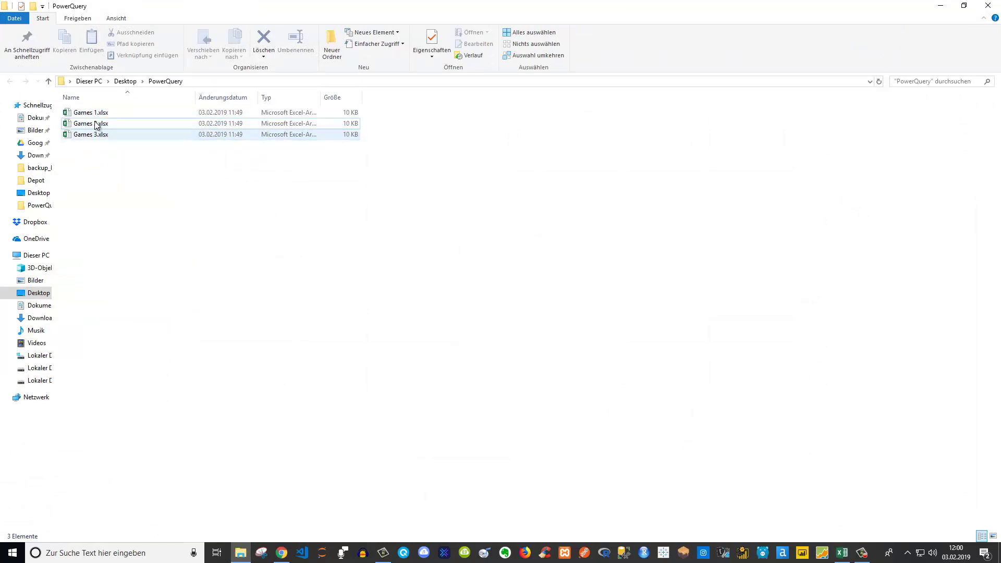
pyautogui.keyDown('shift'); pyautogui.click(95, 117); pyautogui.keyUp('shift')
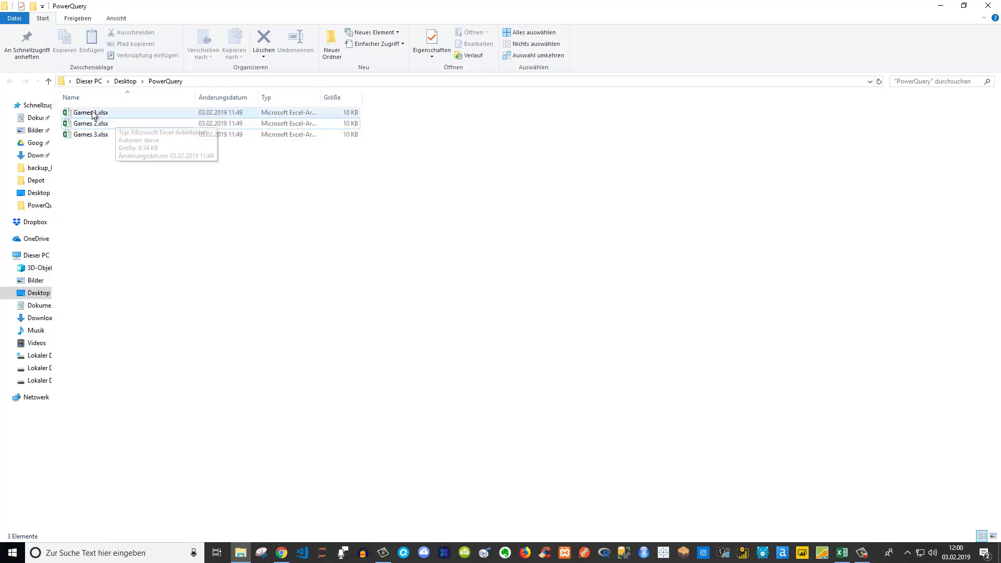
pyautogui.click(130, 333)
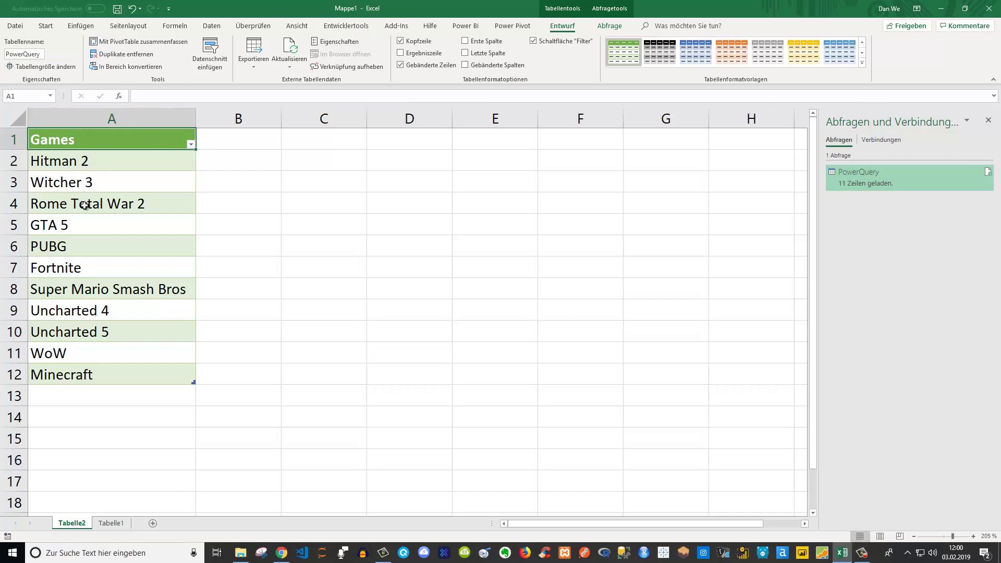
pyautogui.click(240, 553)
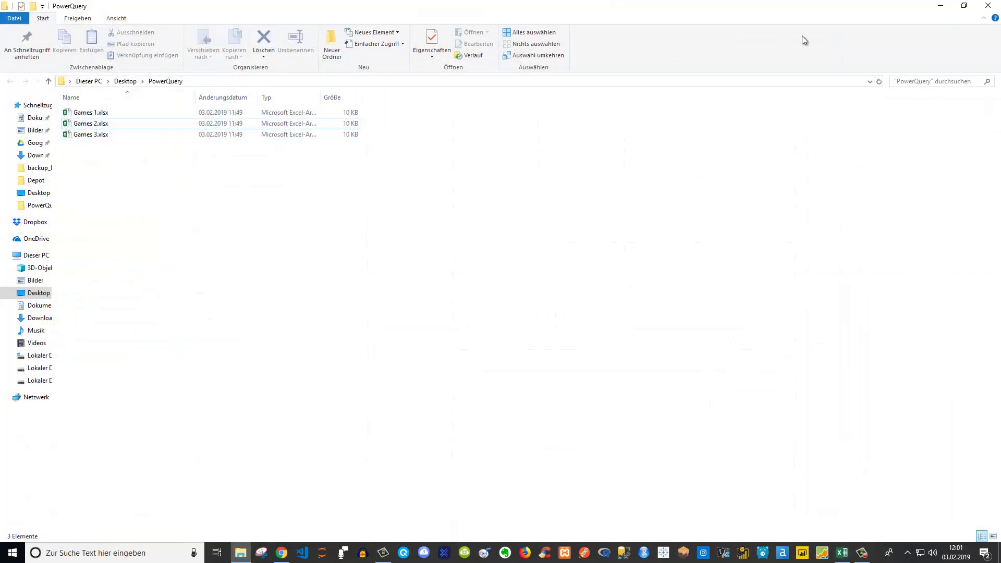
pyautogui.click(948, 5)
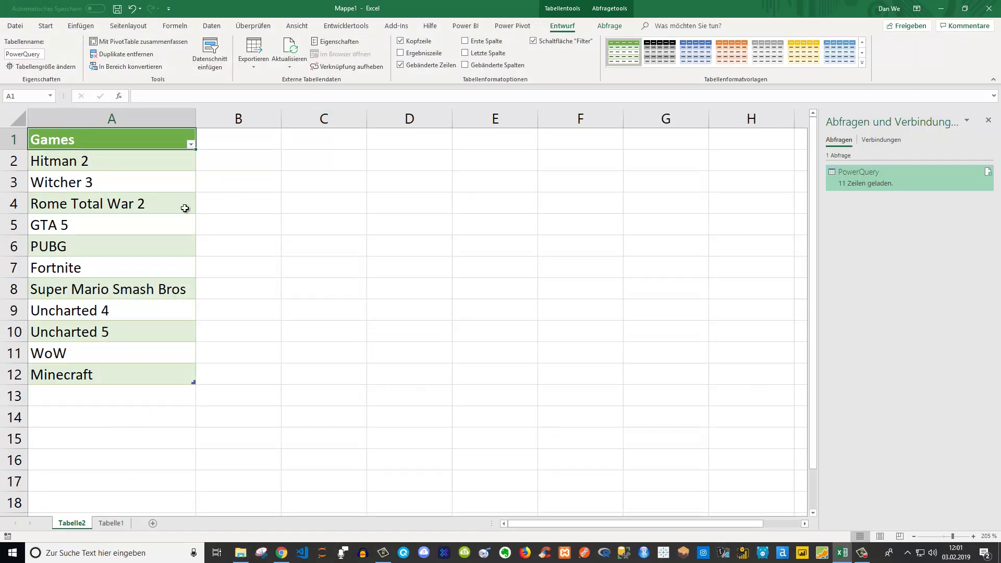